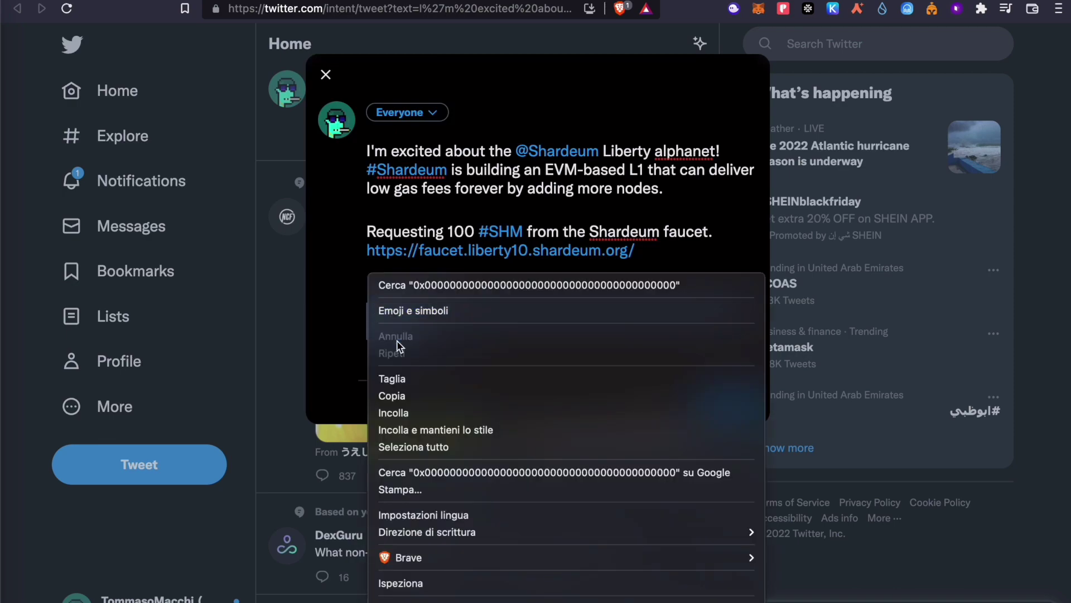
Step: Remove the all-zero placeholder address after "My address is:" in the pre-filled faucet tweet
{"action": "left_click", "coordinate": [399, 412]}
{"action": "left_click_drag", "start_coordinate": [447, 468], "coordinate": [472, 293]}
{"action": "key", "text": "BackSpace"}
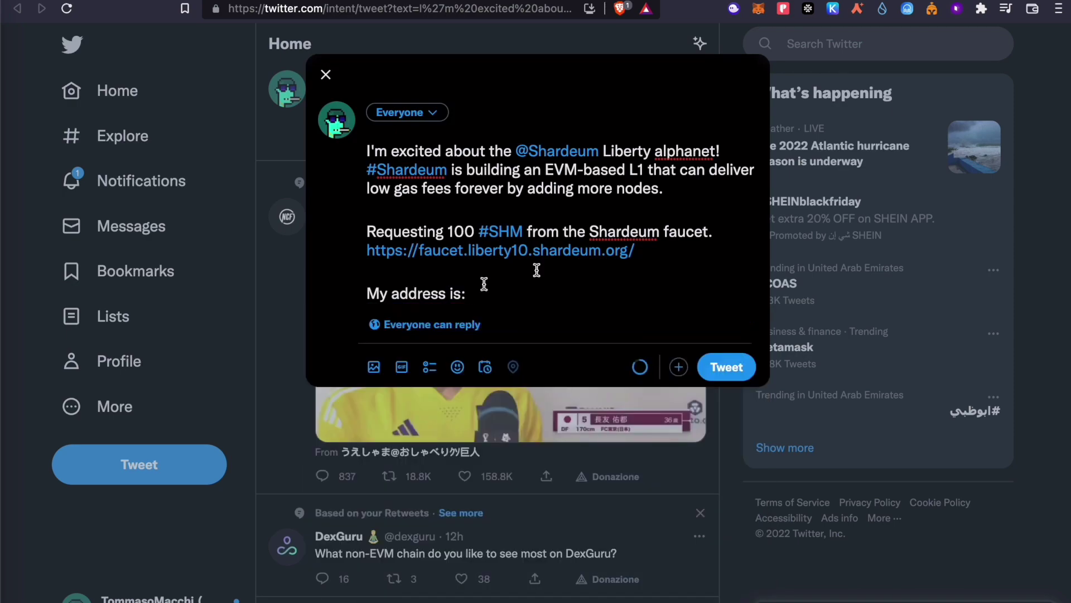
Step: Copy the wallet address from MetaMask, paste it after "My address is:" in the tweet, and post the tweet
{"action": "left_click", "coordinate": [758, 8]}
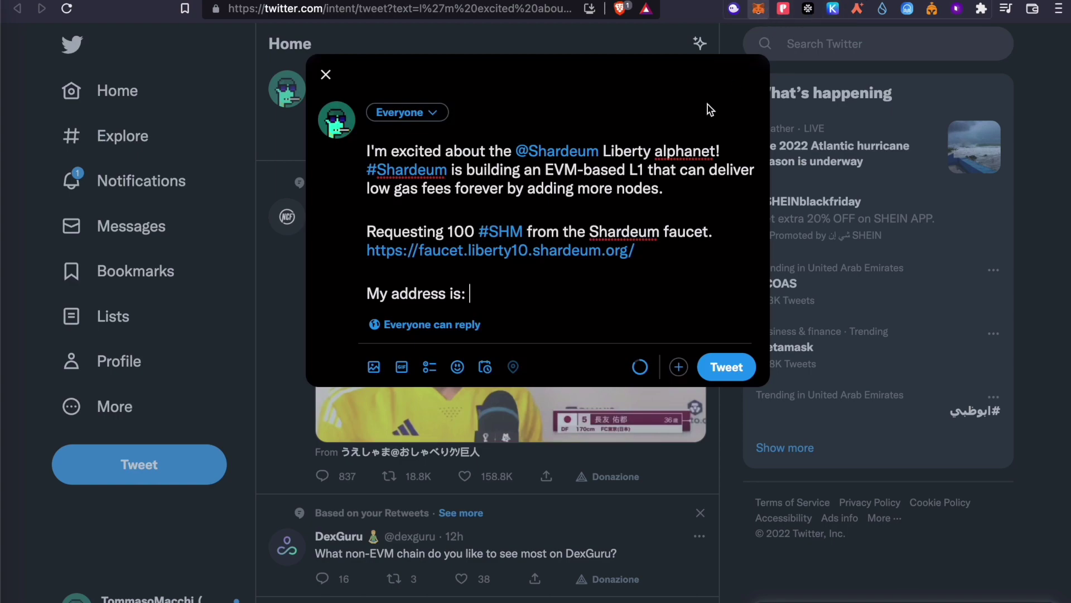
{"action": "left_click", "coordinate": [658, 112]}
{"action": "left_click", "coordinate": [469, 294]}
{"action": "right_click", "coordinate": [481, 296]}
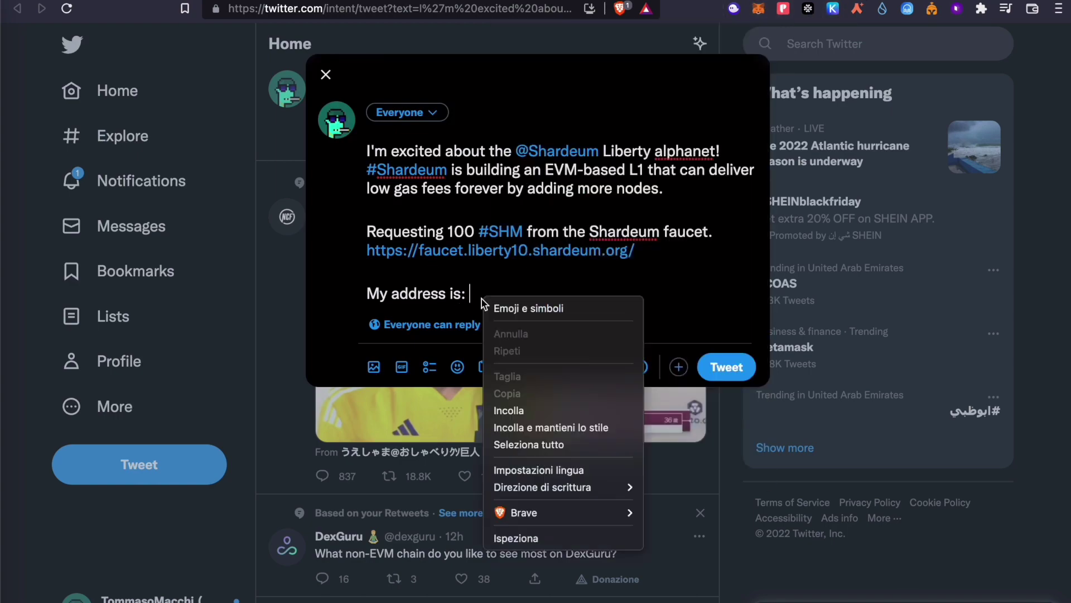
{"action": "left_click", "coordinate": [508, 411]}
{"action": "left_click", "coordinate": [711, 360]}
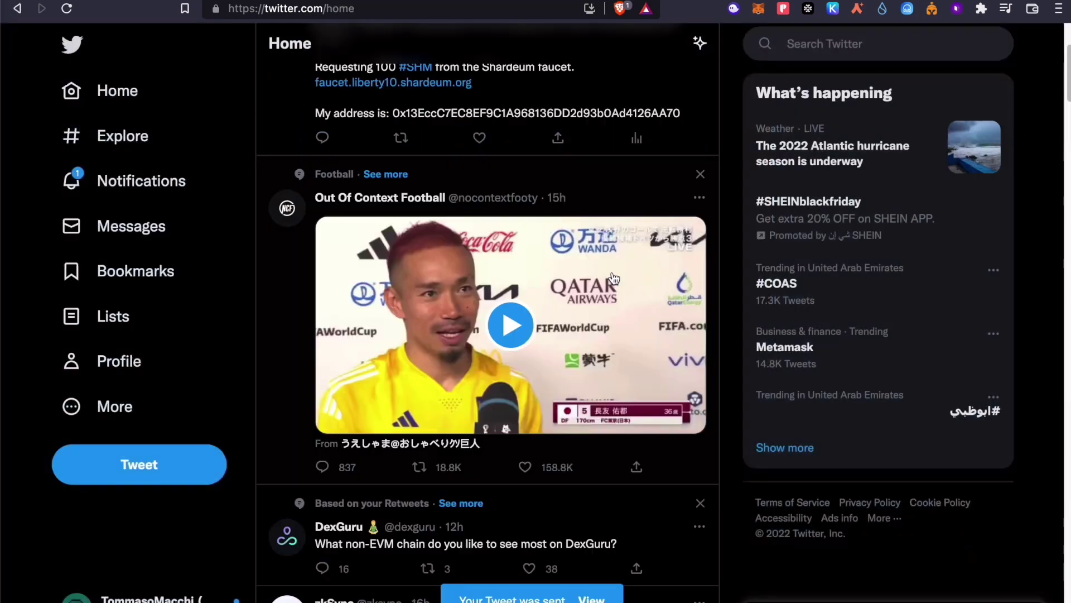
Step: Paste the posted tweet's URL into the Shardeum Liberty faucet's tweet URL field, replacing its existing content
{"action": "scroll", "coordinate": [491, 284], "scroll_direction": "up", "scroll_amount": 3}
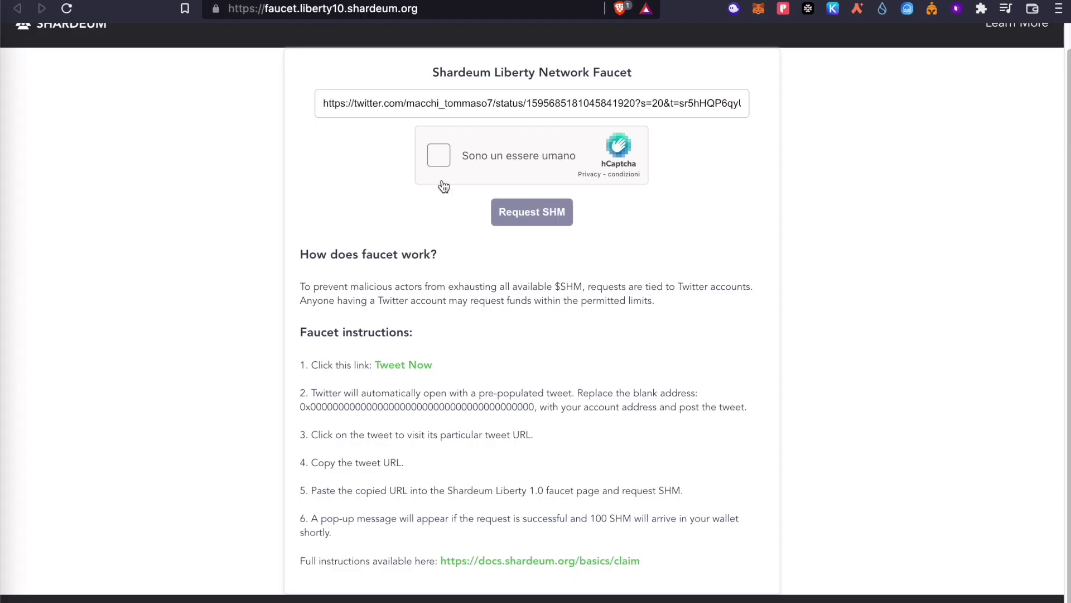
{"action": "triple_click", "coordinate": [440, 104]}
{"action": "right_click", "coordinate": [439, 105]}
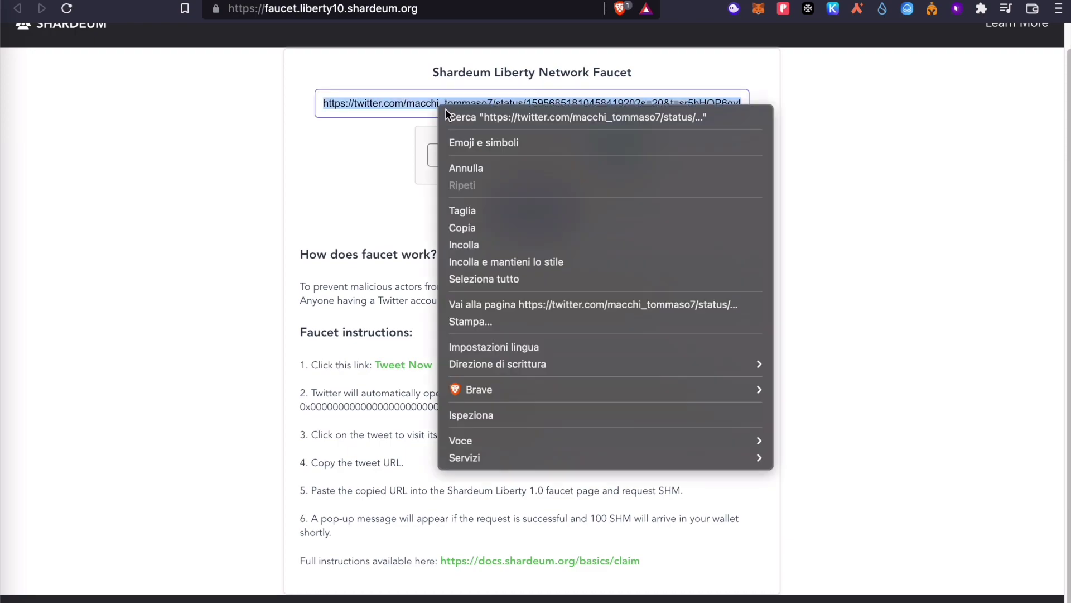
{"action": "left_click", "coordinate": [503, 244]}
Step: Complete the faucet's hCaptcha human check by selecting the cupcake images and submitting the answer
{"action": "left_click", "coordinate": [439, 155]}
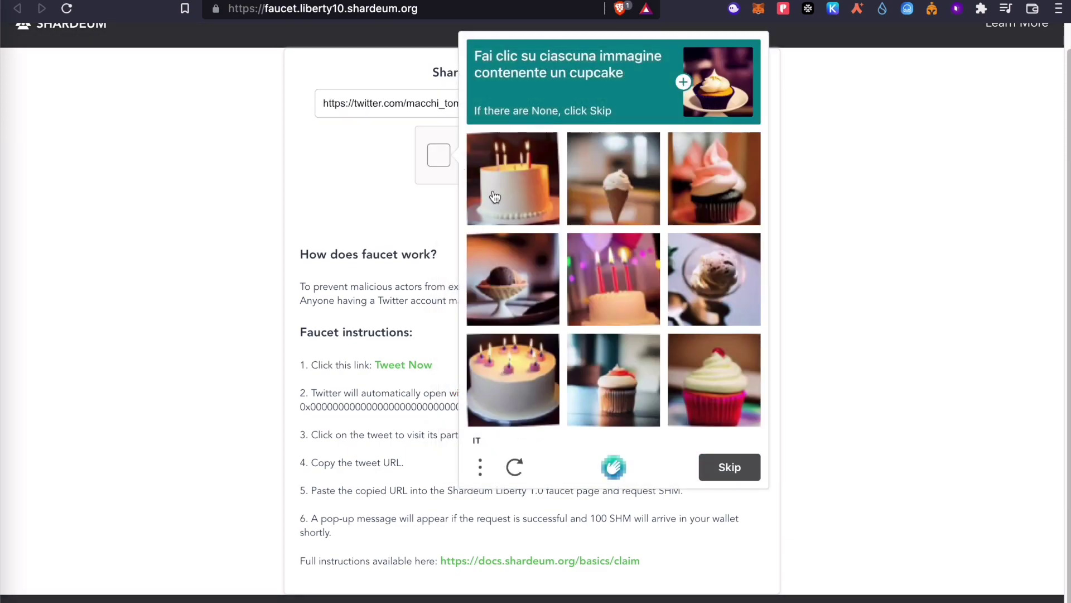
{"action": "left_click", "coordinate": [714, 179]}
{"action": "left_click", "coordinate": [614, 379]}
{"action": "left_click", "coordinate": [714, 379]}
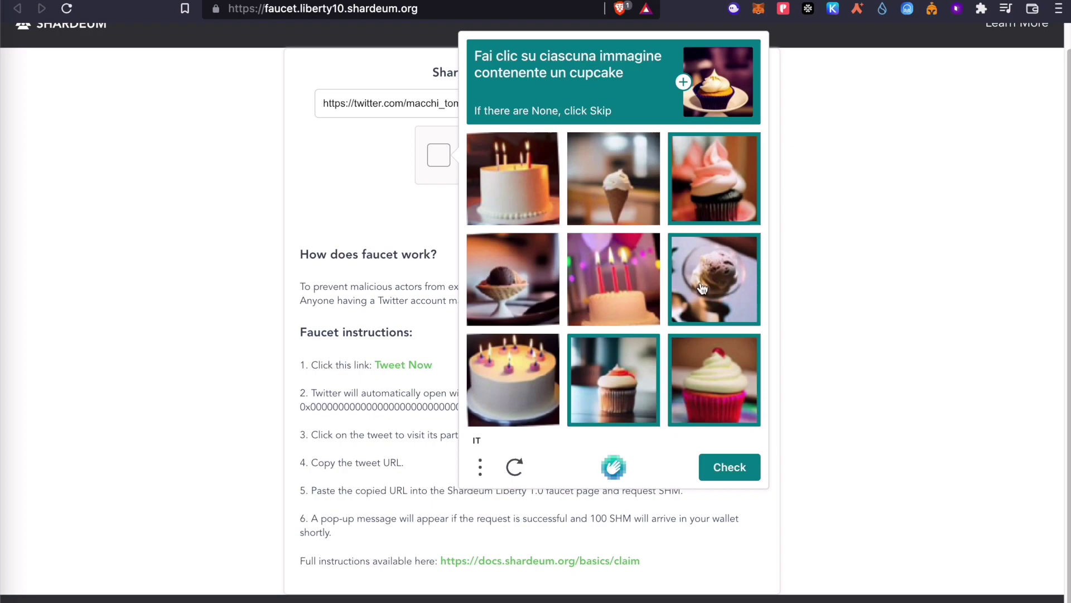
{"action": "left_click", "coordinate": [738, 468]}
Step: Request SHM from the faucet and dismiss the success message
{"action": "left_click", "coordinate": [498, 204]}
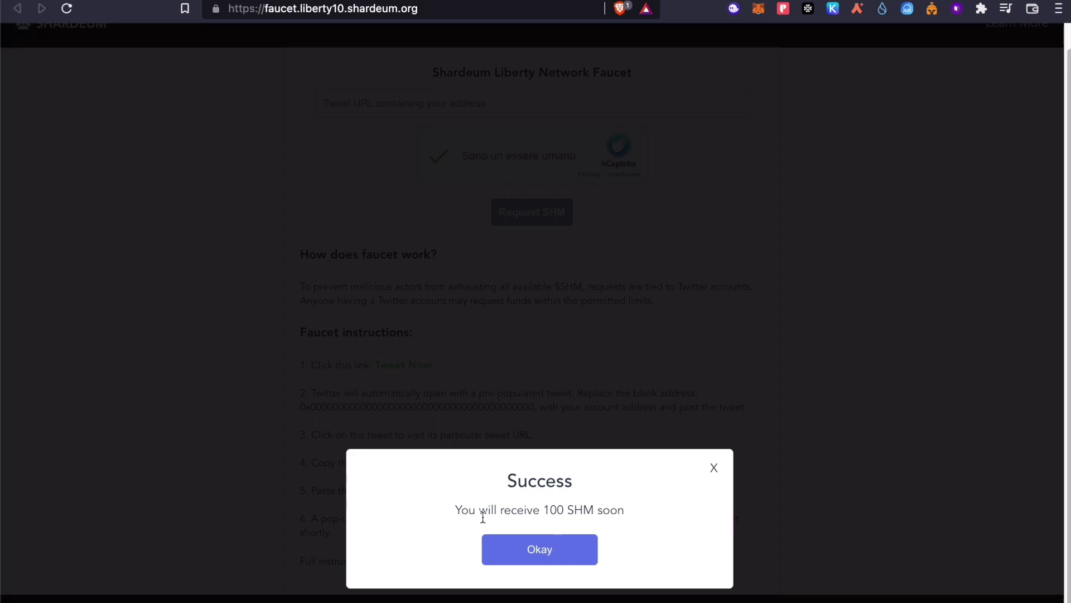
{"action": "left_click_drag", "start_coordinate": [484, 518], "coordinate": [594, 514]}
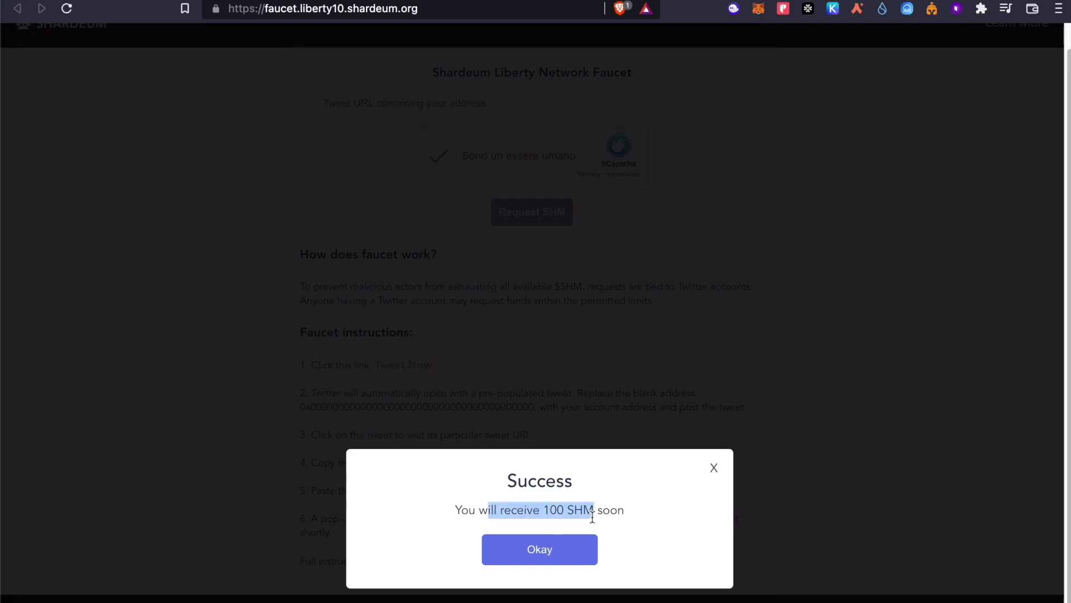
{"action": "left_click", "coordinate": [550, 561]}
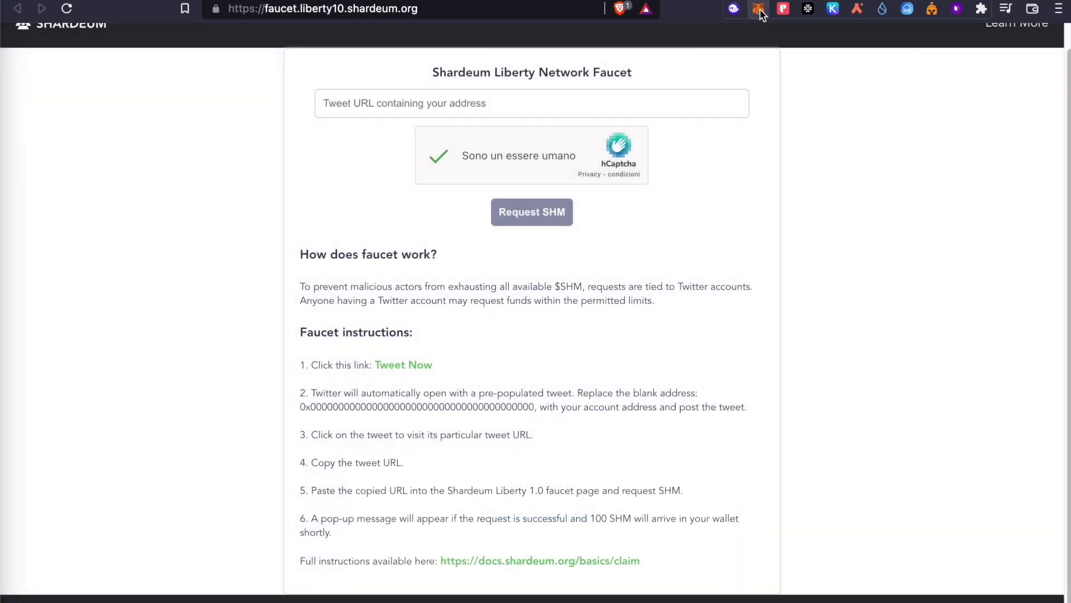
Step: Copy the wallet address from MetaMask, switch to Discord, and open the Shardeum server's faucet-1-6 channel
{"action": "left_click", "coordinate": [760, 14]}
{"action": "left_click", "coordinate": [651, 113]}
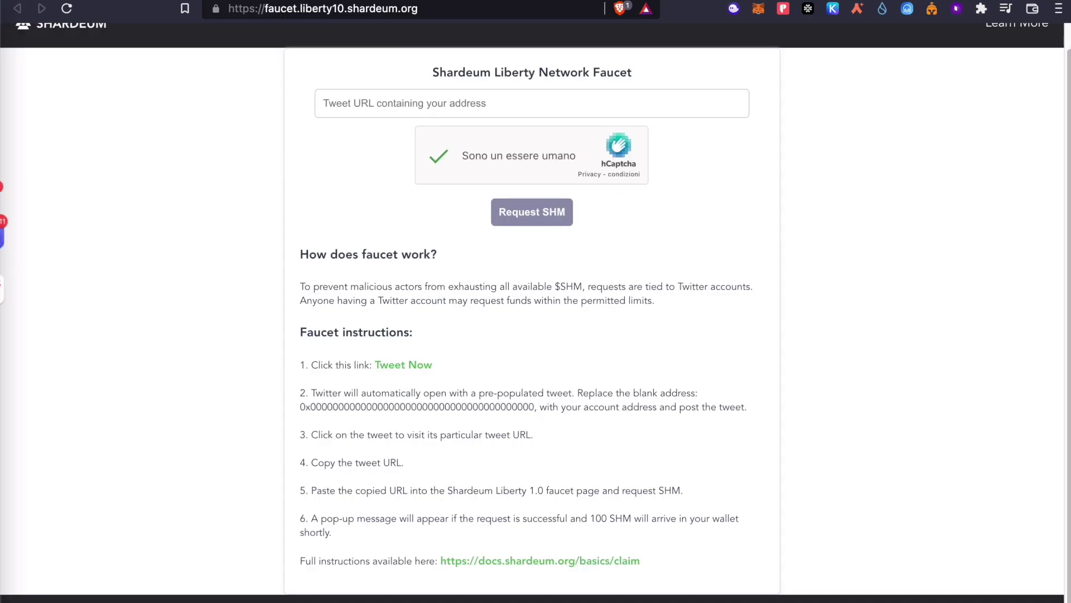
{"action": "left_click", "coordinate": [9, 240]}
{"action": "scroll", "coordinate": [198, 254], "scroll_direction": "down", "scroll_amount": 10}
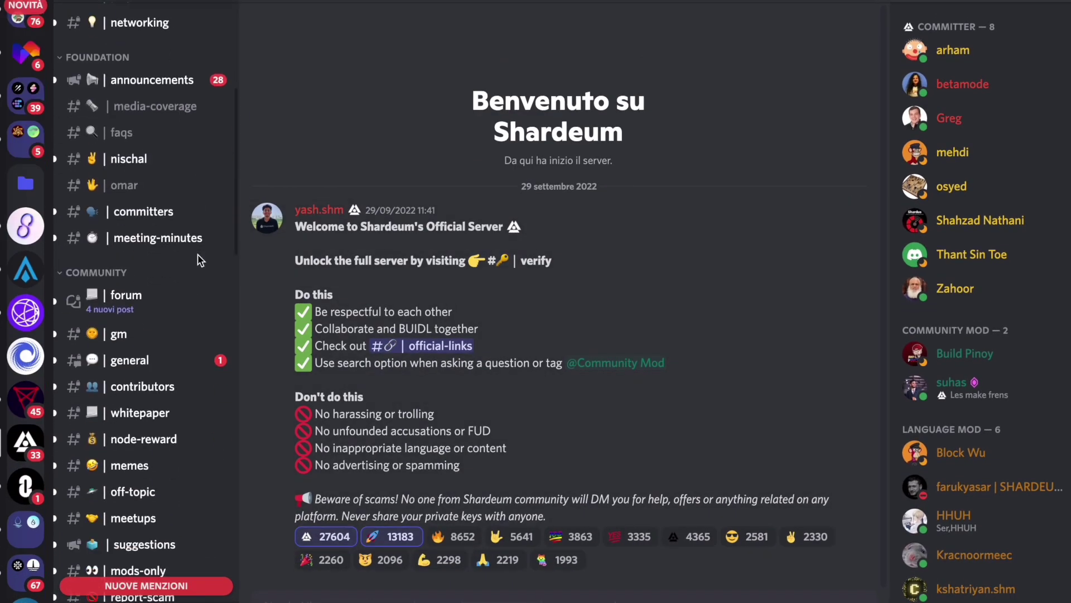
{"action": "scroll", "coordinate": [98, 352], "scroll_direction": "down", "scroll_amount": 5}
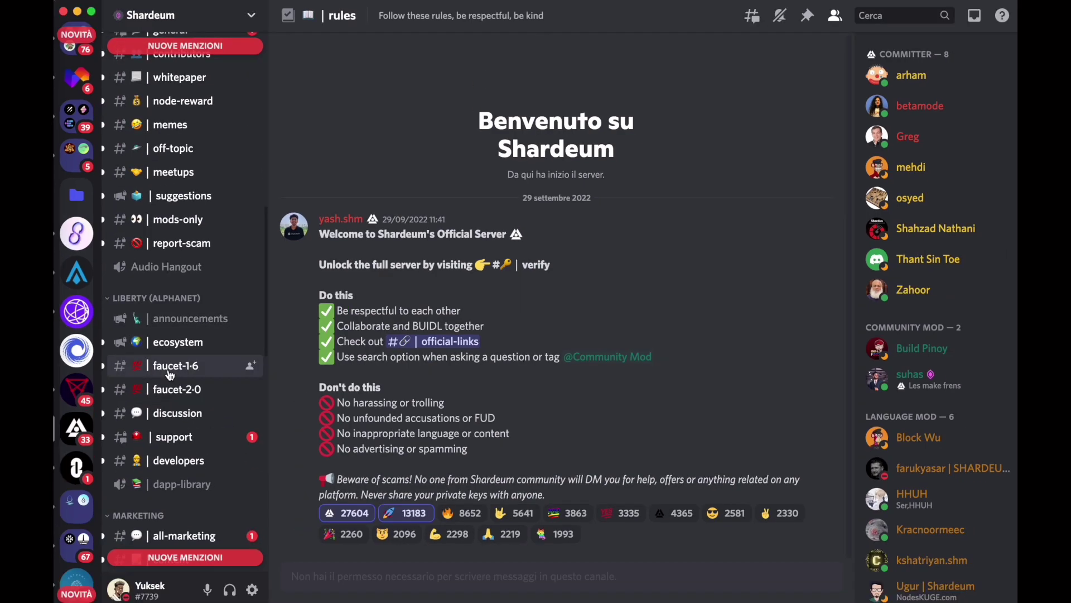
{"action": "left_click", "coordinate": [169, 371]}
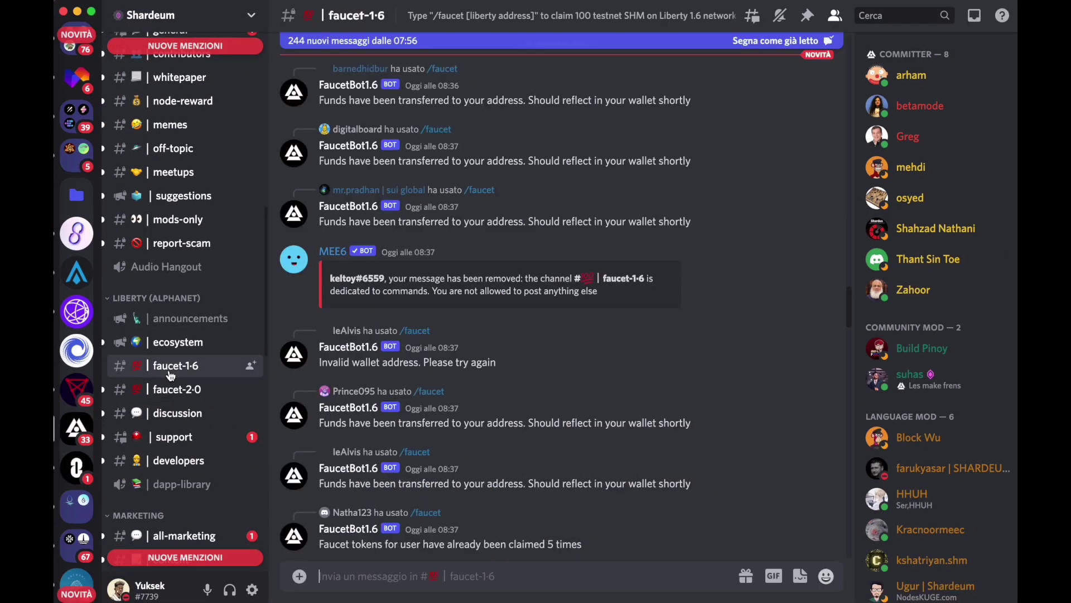
Step: Send the /faucet command in the faucet-1-6 channel with the copied wallet address as its address parameter
{"action": "left_click", "coordinate": [341, 577]}
{"action": "type", "text": "/"}
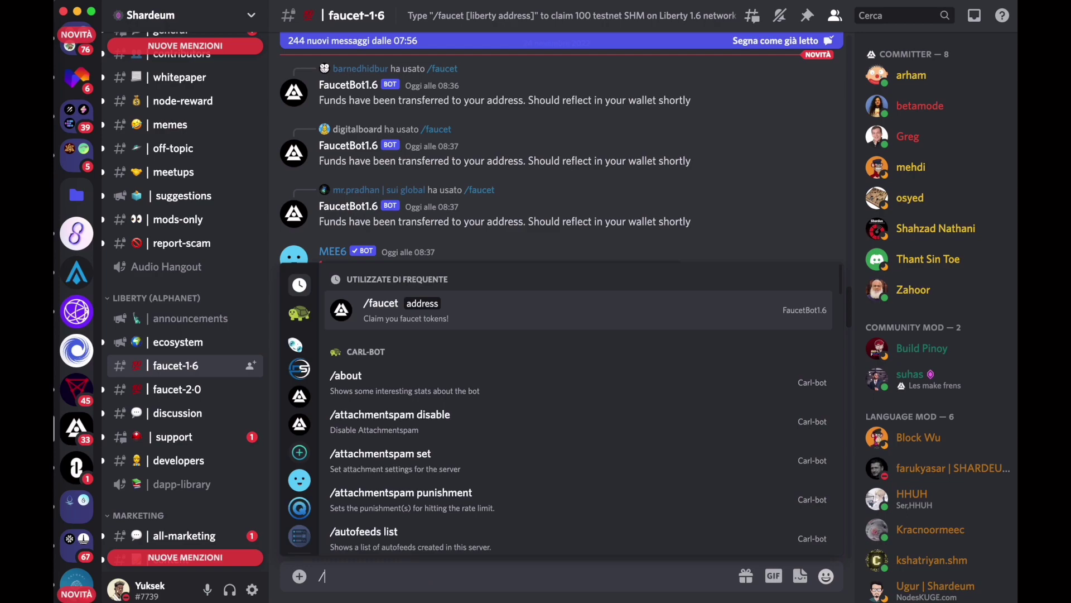
{"action": "type", "text": "fauce"}
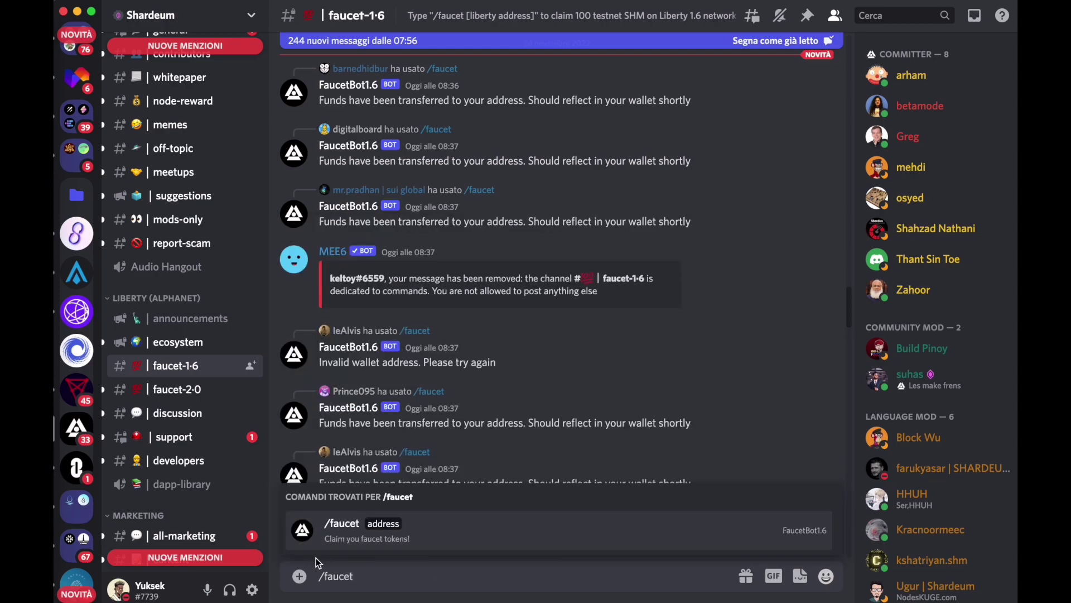
{"action": "type", "text": "t"}
{"action": "left_click", "coordinate": [380, 530]}
{"action": "right_click", "coordinate": [415, 576]}
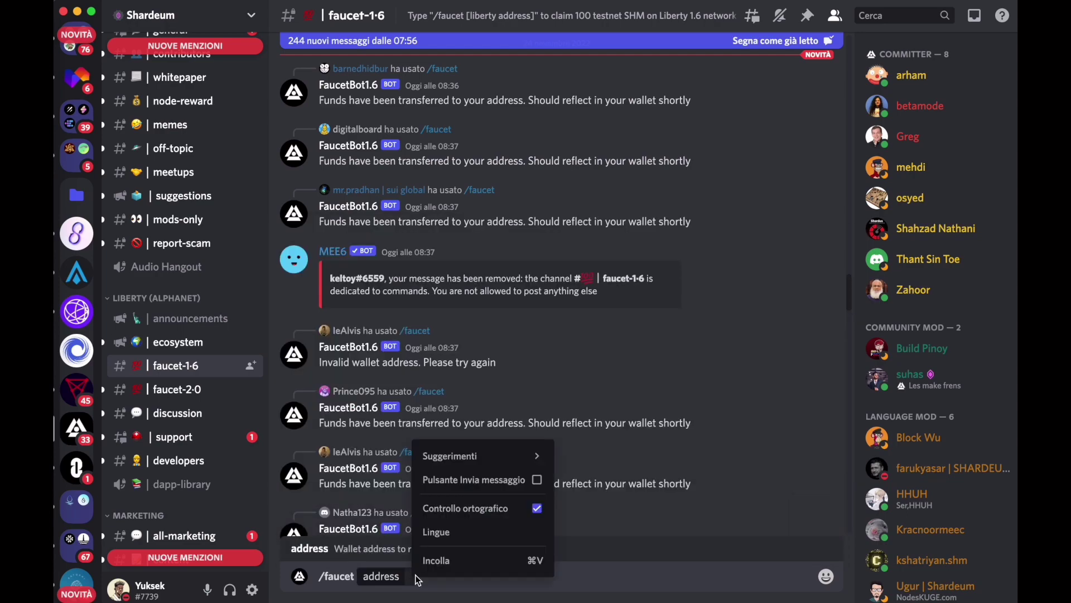
{"action": "left_click", "coordinate": [426, 559]}
{"action": "key", "text": "Return"}
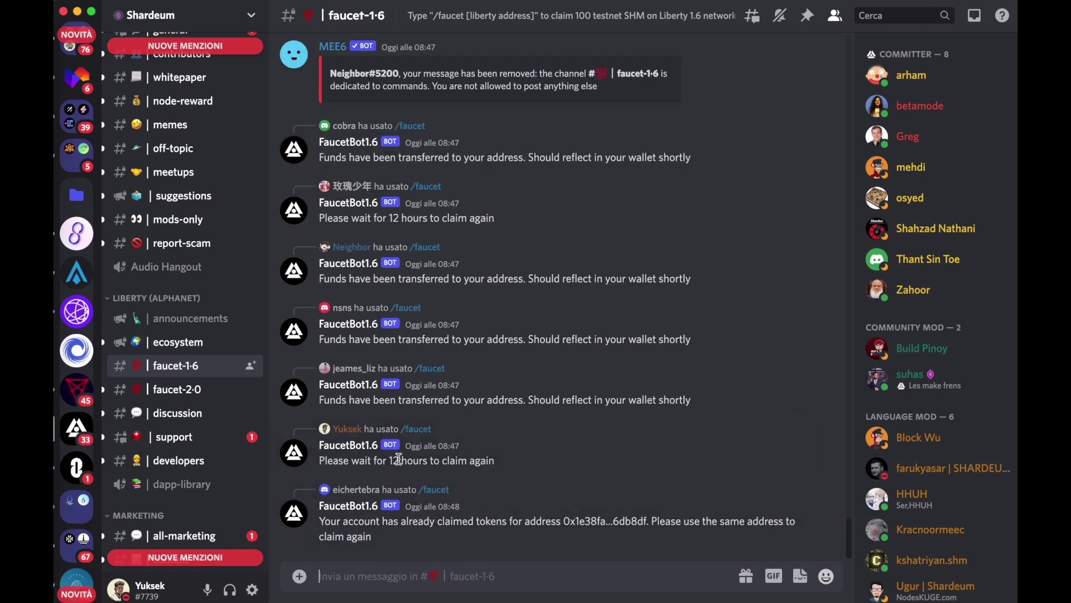
Step: View the faucet-2-0 channel and return to faucet-1-6
{"action": "left_click", "coordinate": [189, 397]}
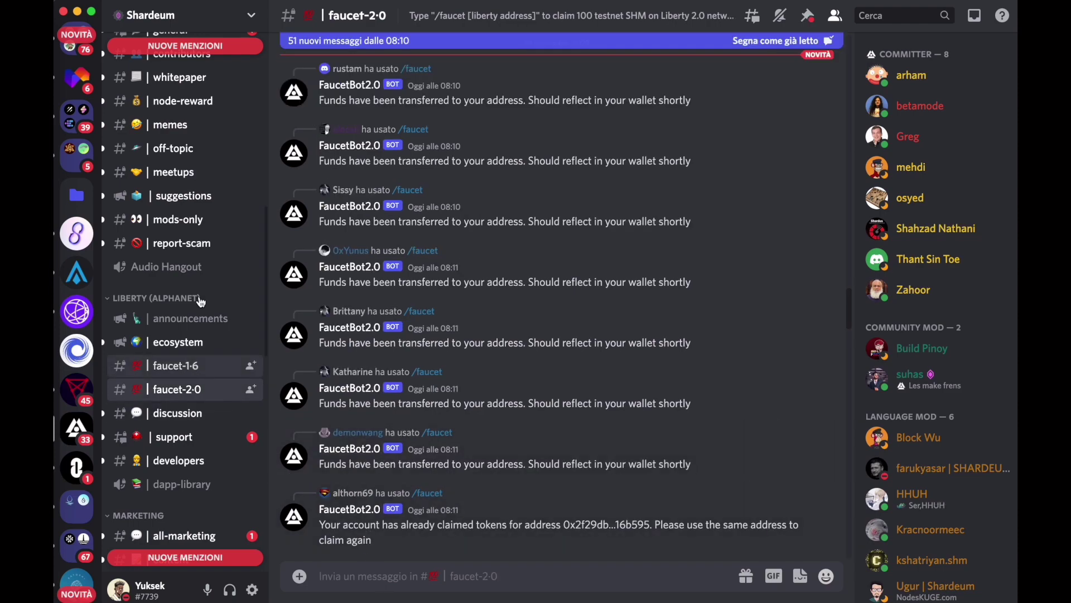
{"action": "left_click", "coordinate": [179, 366]}
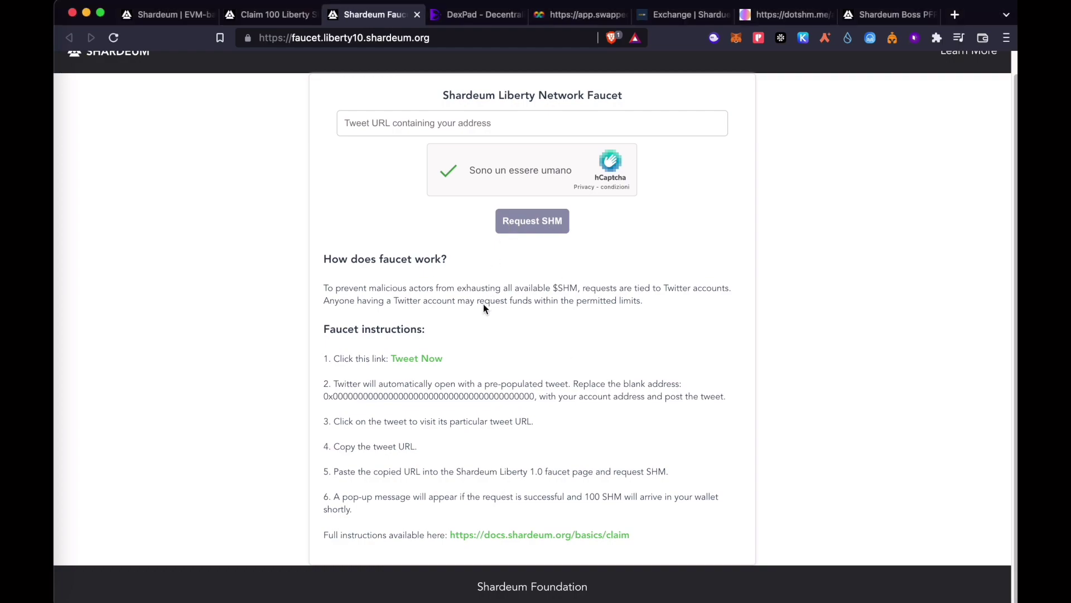
Step: Switch to the DexPad page in the browser and connect the MetaMask Airdrop account to it
{"action": "left_click", "coordinate": [471, 16]}
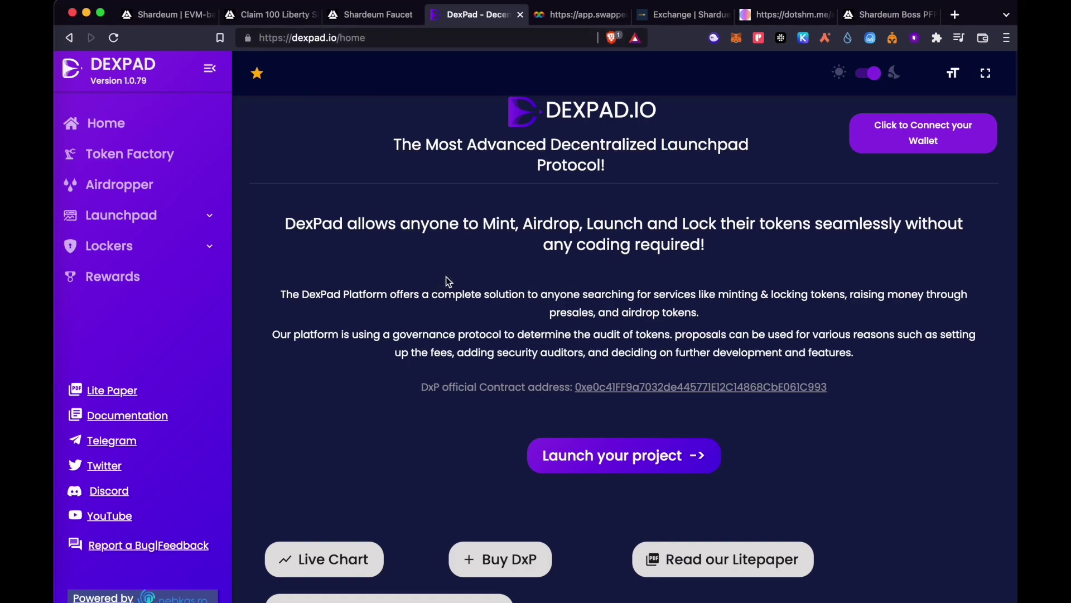
{"action": "left_click", "coordinate": [921, 132]}
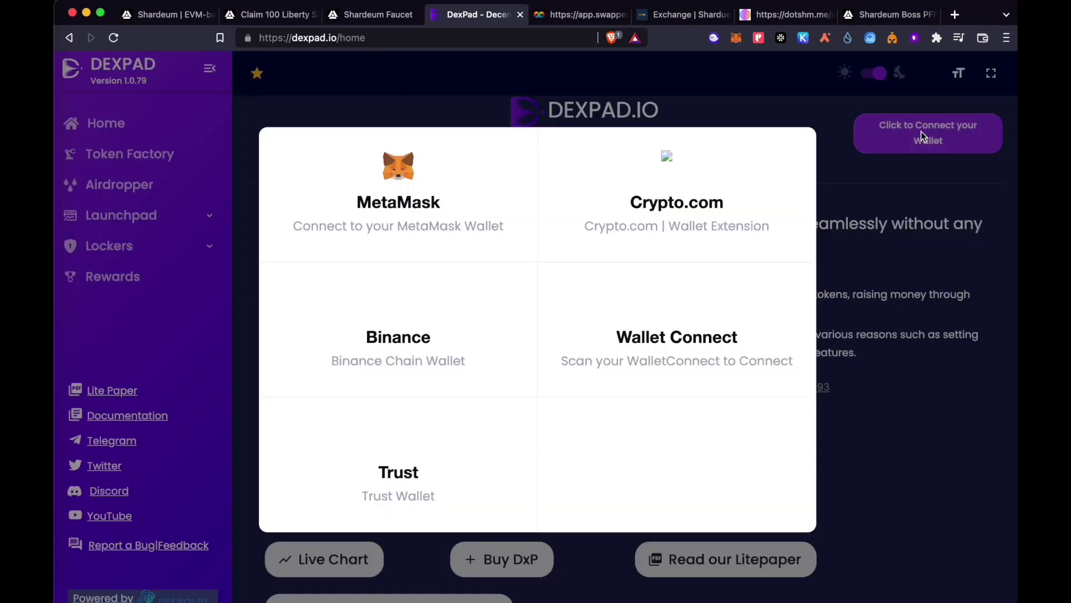
{"action": "left_click", "coordinate": [441, 188]}
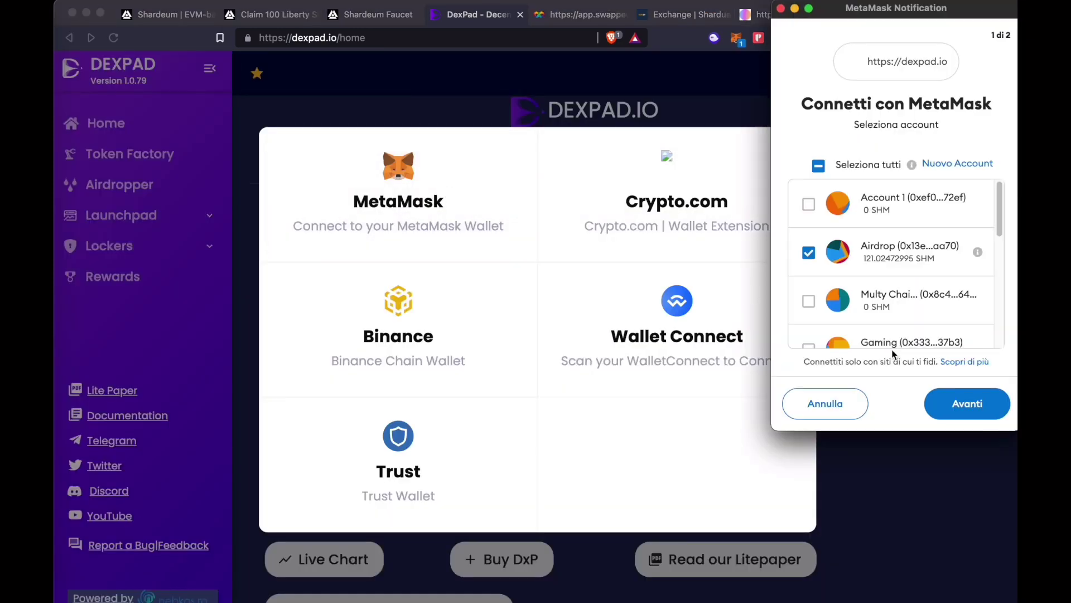
{"action": "left_click", "coordinate": [971, 410]}
{"action": "left_click", "coordinate": [968, 404]}
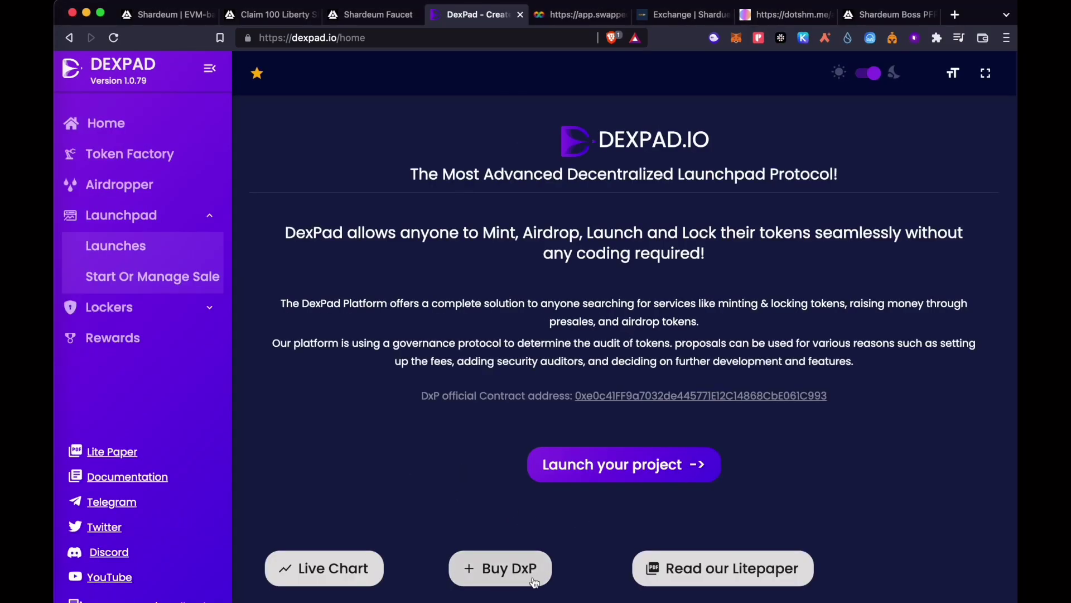
Step: Open the DxP purchase page on PhotonSwap from DexPad and accept the imported-token warning
{"action": "left_click", "coordinate": [493, 574]}
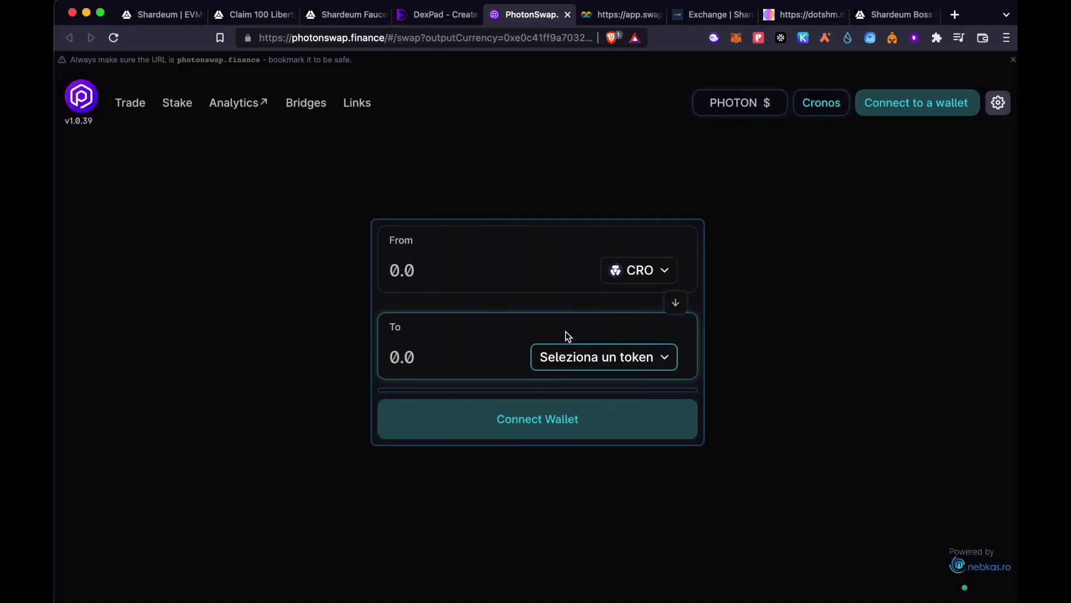
{"action": "left_click", "coordinate": [447, 461]}
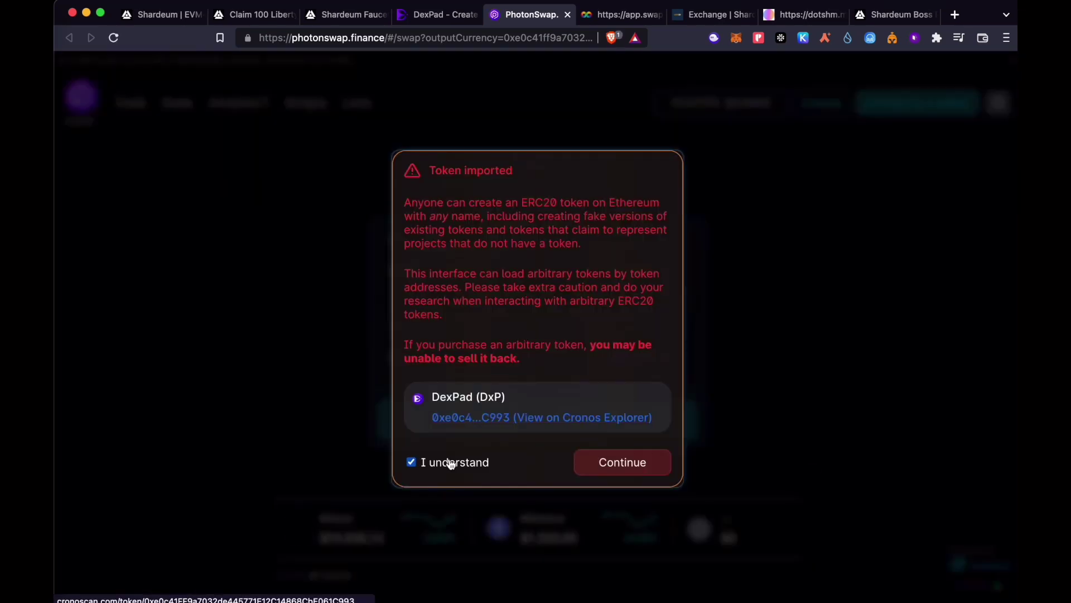
{"action": "left_click", "coordinate": [614, 461]}
Step: Connect the MetaMask Airdrop account to PhotonSwap and approve the connection
{"action": "left_click", "coordinate": [880, 99]}
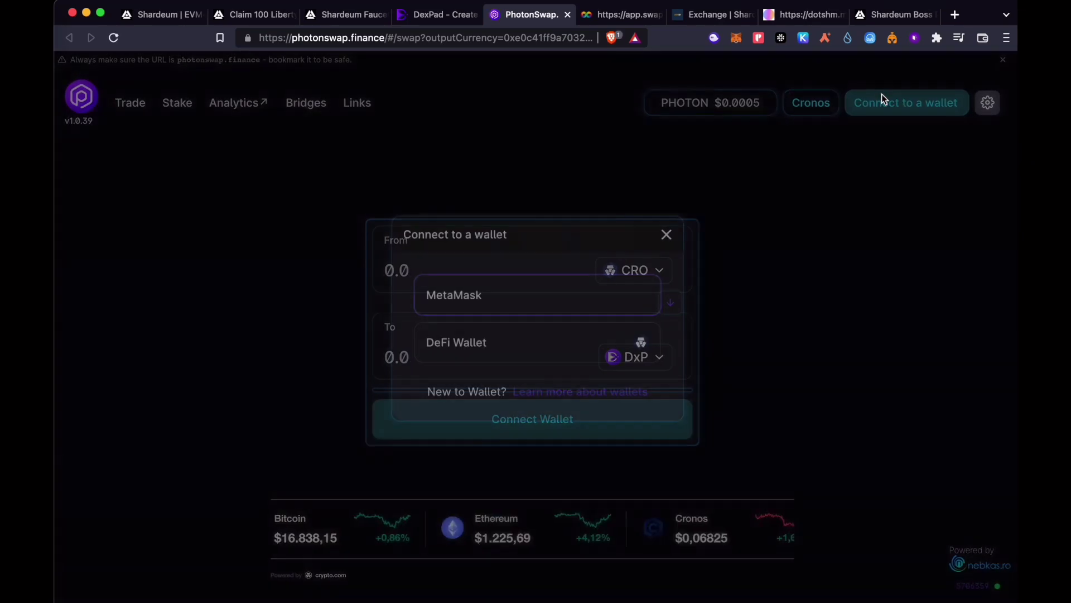
{"action": "left_click", "coordinate": [514, 281]}
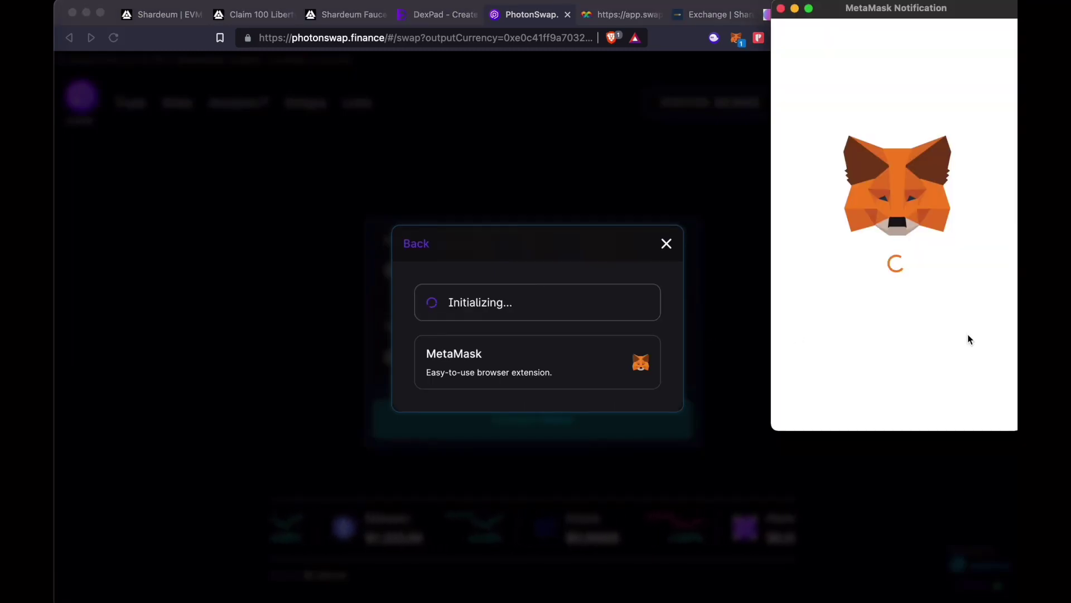
{"action": "left_click", "coordinate": [966, 402]}
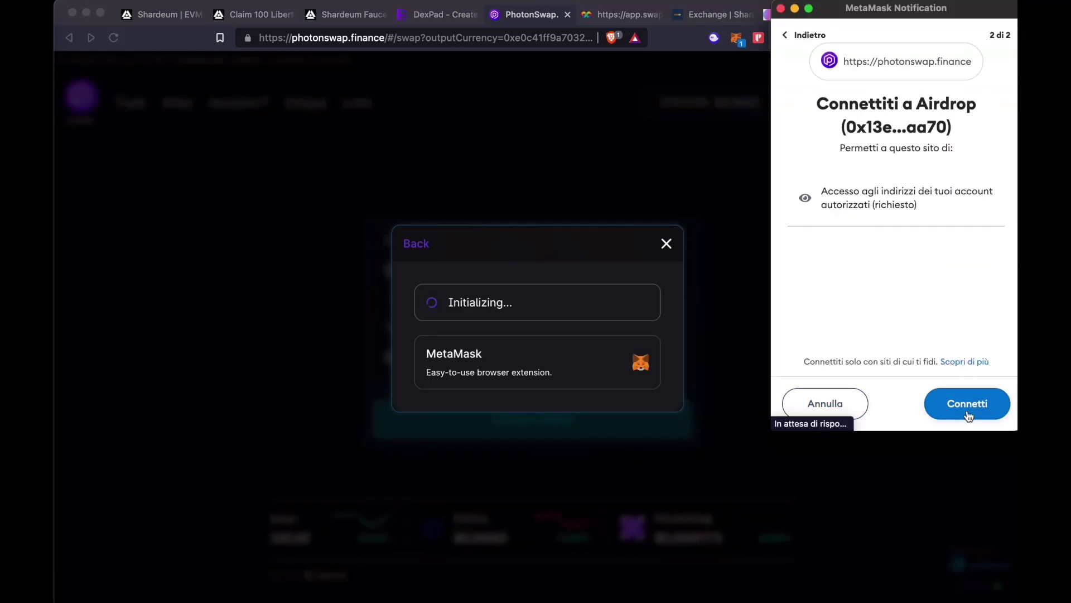
{"action": "left_click", "coordinate": [962, 413]}
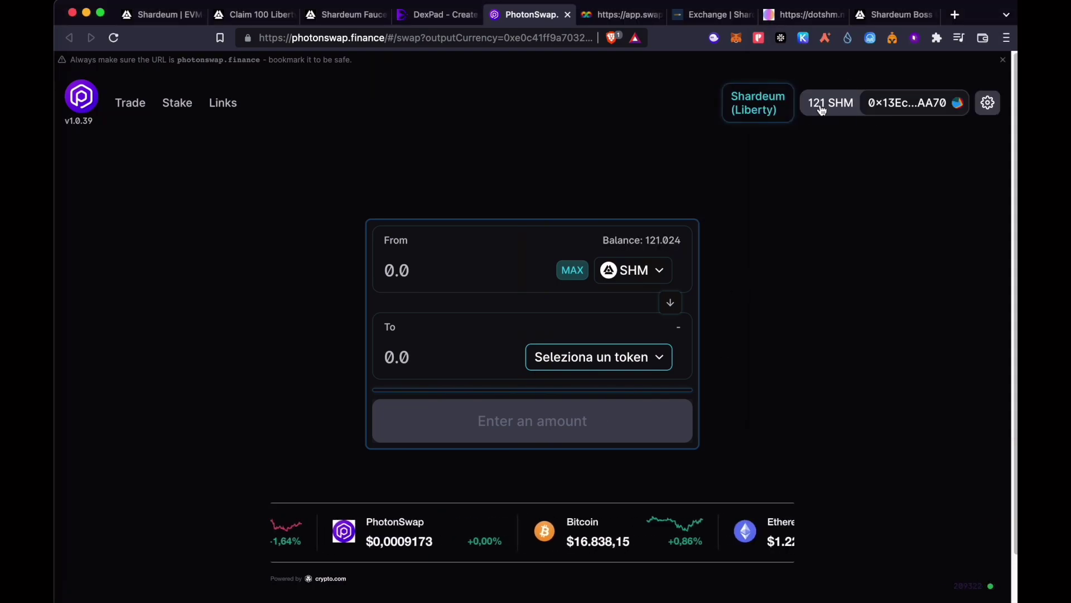
Step: Set up a PhotonSwap trade of 10 SHM for PHOTON
{"action": "left_click", "coordinate": [584, 355]}
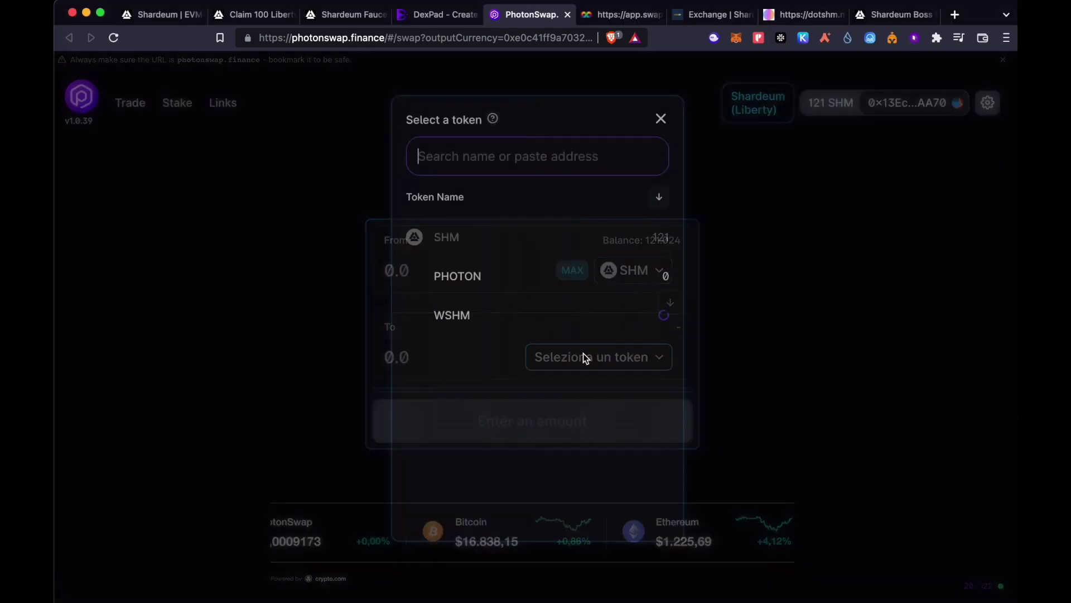
{"action": "left_click", "coordinate": [501, 290]}
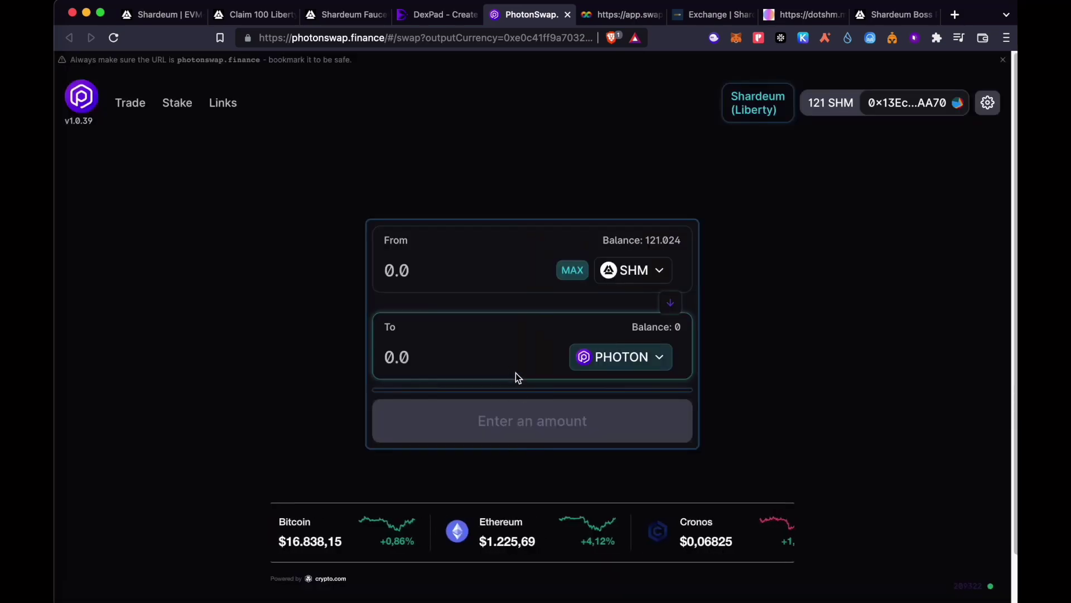
{"action": "left_click", "coordinate": [405, 279]}
{"action": "type", "text": "10"}
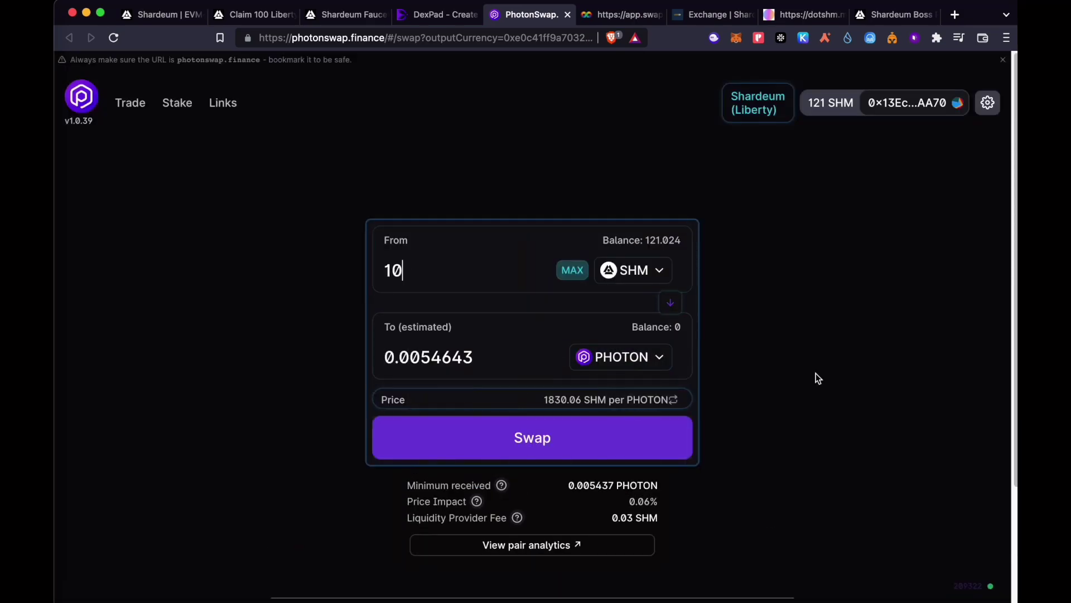
Step: Submit the SHM to PHOTON swap, confirm it in MetaMask and add the PHOTON token to the wallet
{"action": "left_click", "coordinate": [539, 461]}
{"action": "left_click", "coordinate": [543, 440]}
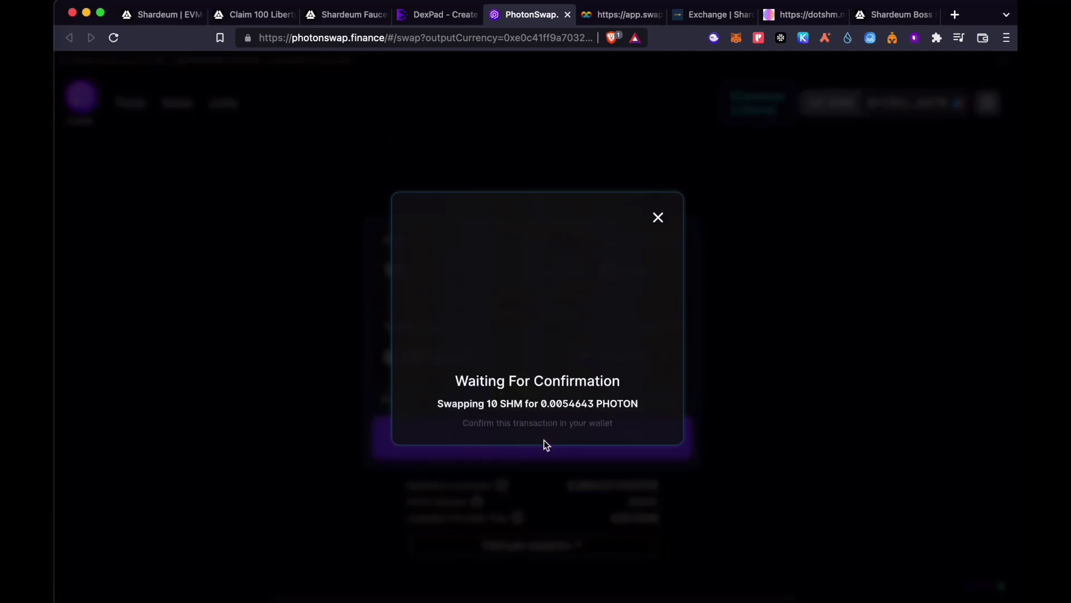
{"action": "scroll", "coordinate": [976, 345], "scroll_direction": "down", "scroll_amount": 5}
{"action": "left_click", "coordinate": [965, 410]}
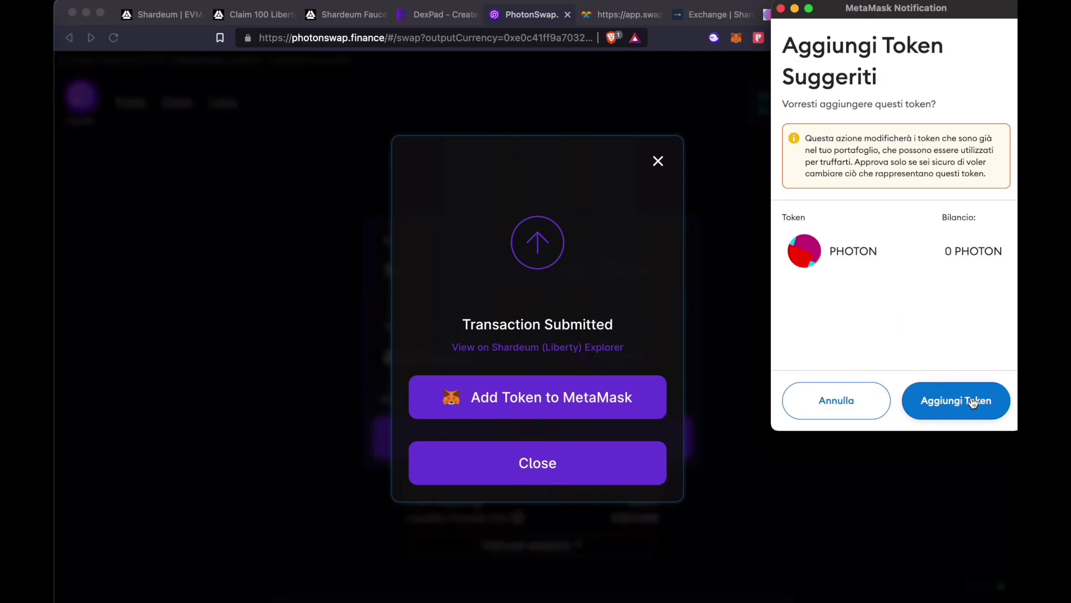
{"action": "left_click", "coordinate": [969, 405]}
{"action": "left_click", "coordinate": [963, 398]}
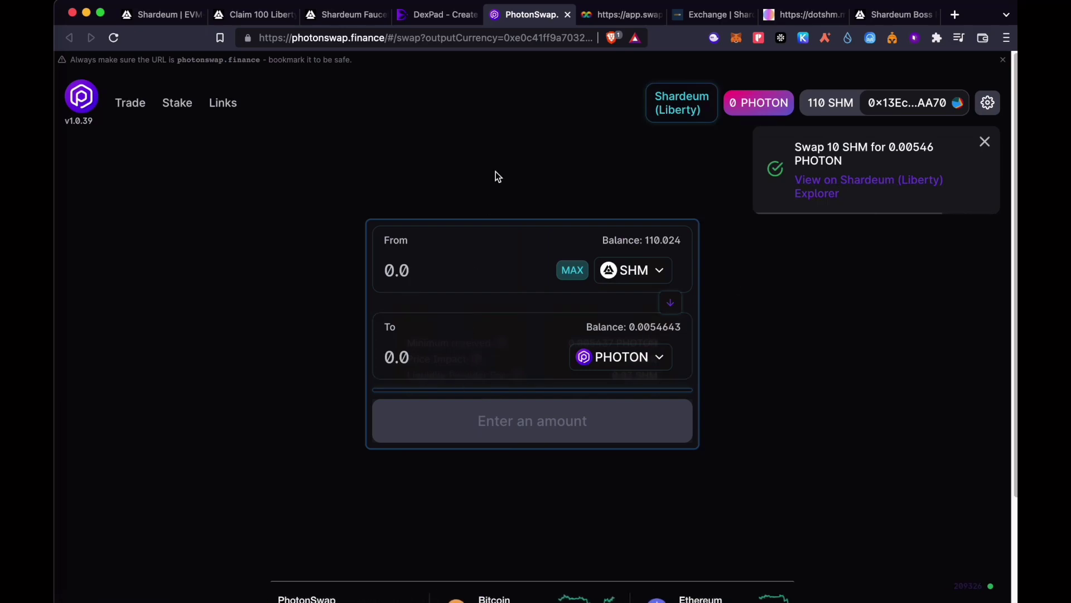
Step: Open the PhotonSwap add-liquidity form and prepare an SHM/PHOTON deposit using the full PHOTON balance
{"action": "mouse_move", "coordinate": [129, 107]}
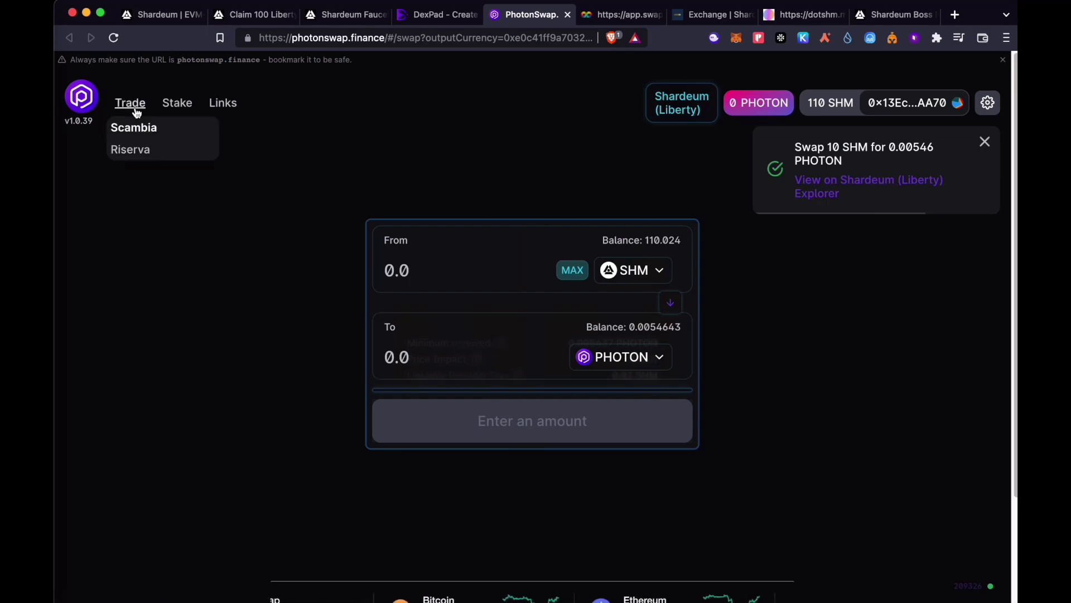
{"action": "left_click", "coordinate": [132, 148]}
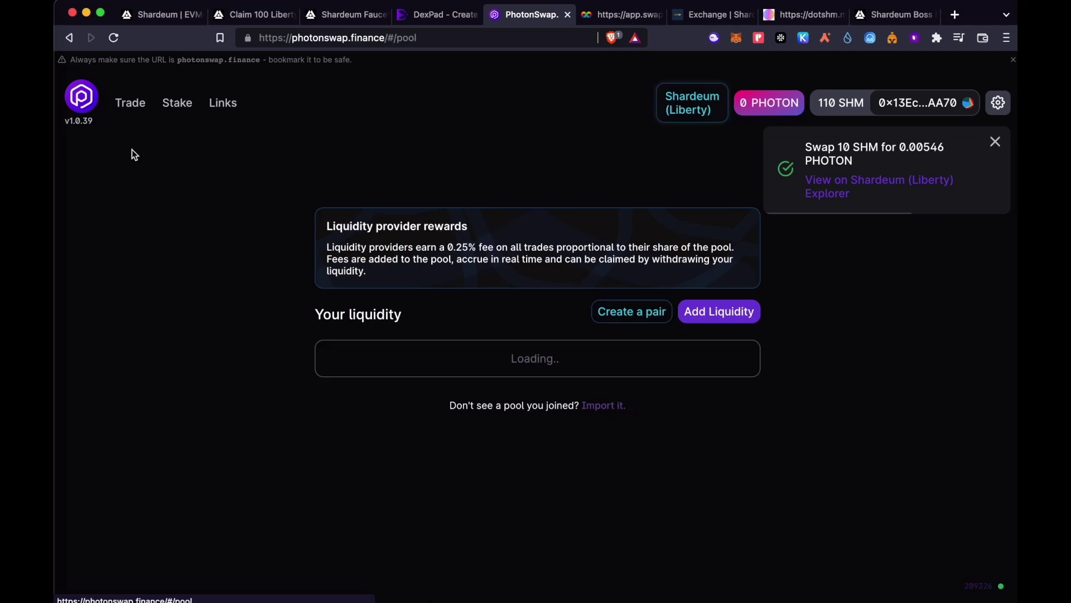
{"action": "left_click", "coordinate": [727, 314]}
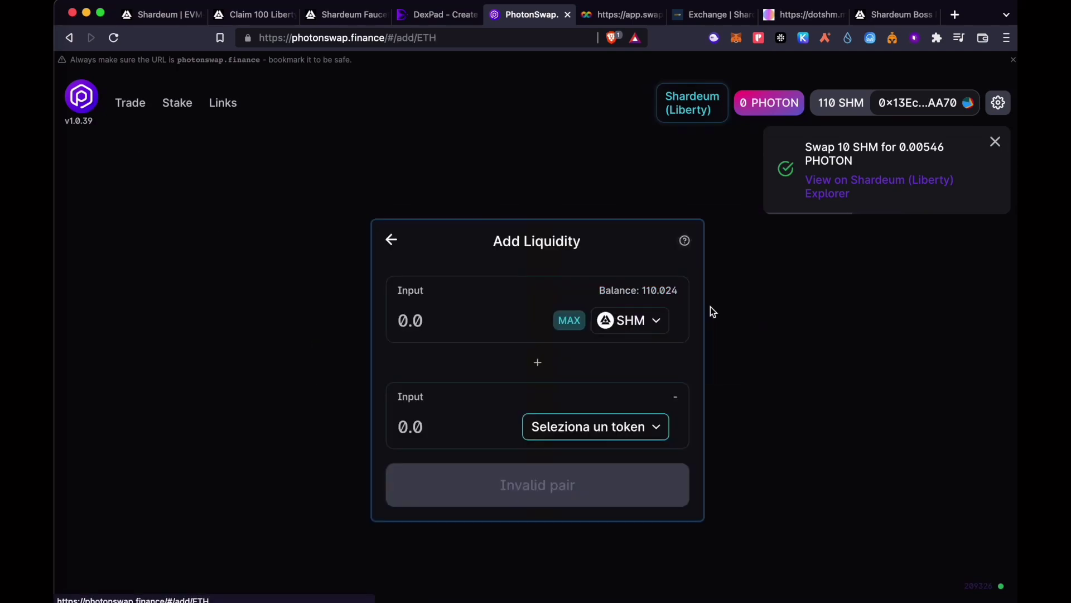
{"action": "left_click", "coordinate": [591, 427]}
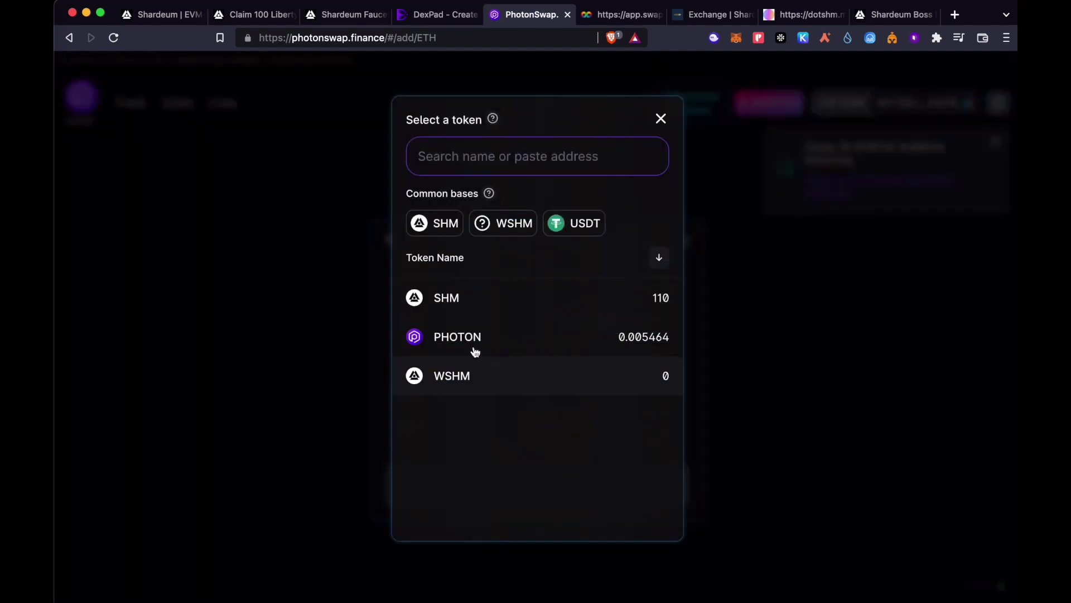
{"action": "left_click", "coordinate": [460, 341]}
{"action": "left_click", "coordinate": [539, 426]}
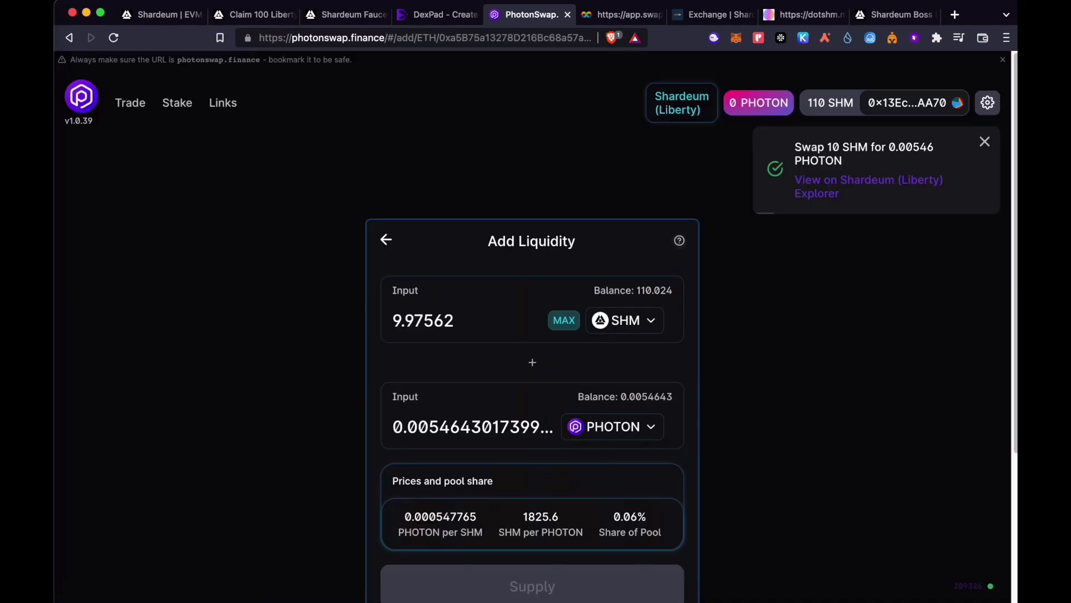
Step: Supply 9.97562 SHM and 0.0054643 PHOTON to the liquidity pool and confirm the transaction in MetaMask
{"action": "scroll", "coordinate": [614, 446], "scroll_direction": "down", "scroll_amount": 2}
{"action": "left_click", "coordinate": [504, 503]}
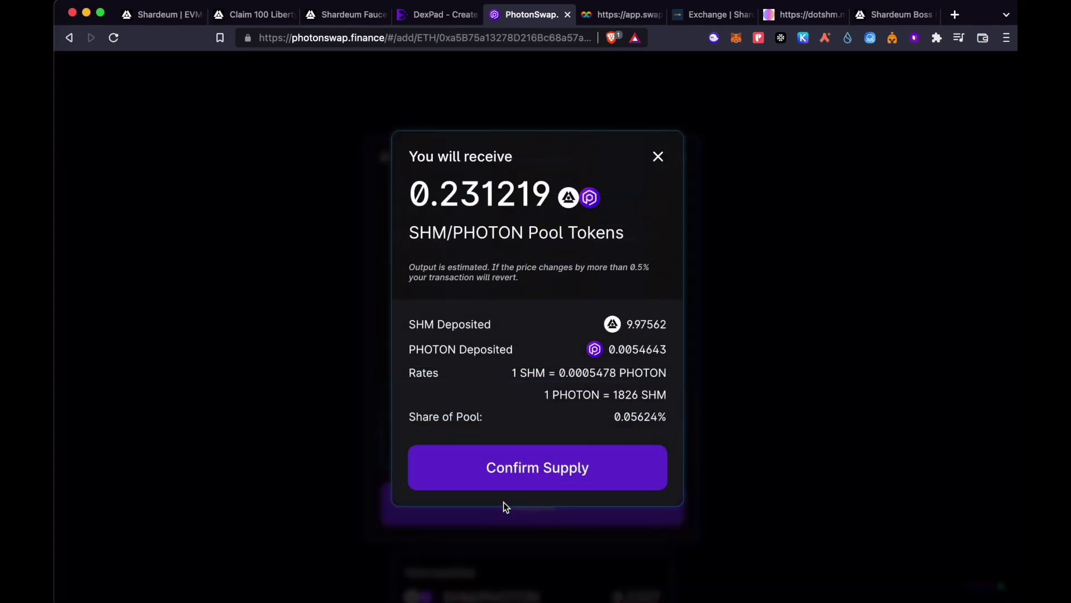
{"action": "left_click", "coordinate": [658, 157]}
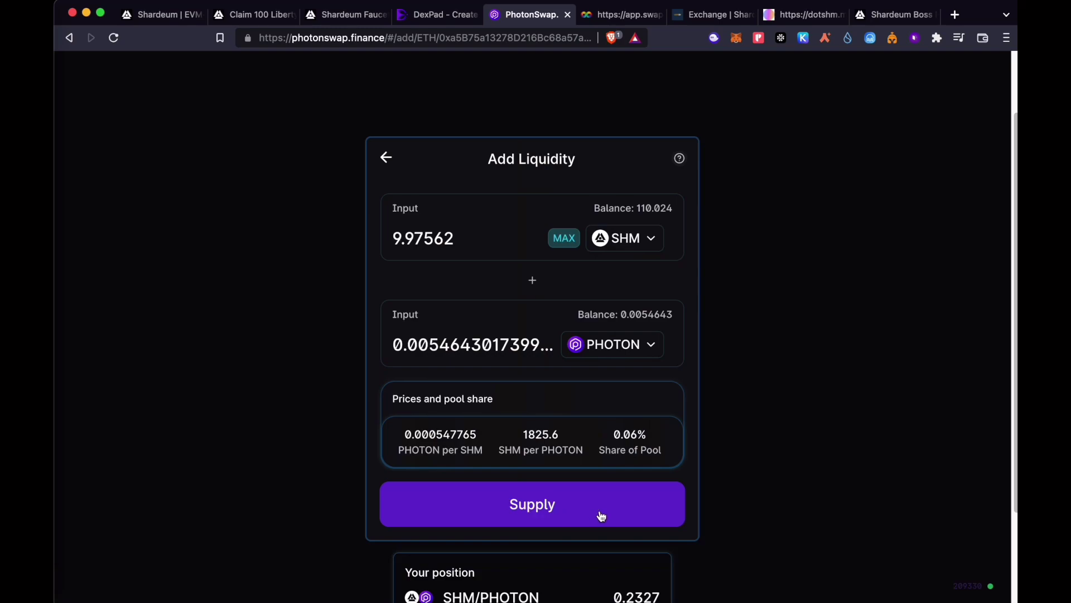
{"action": "left_click", "coordinate": [546, 508]}
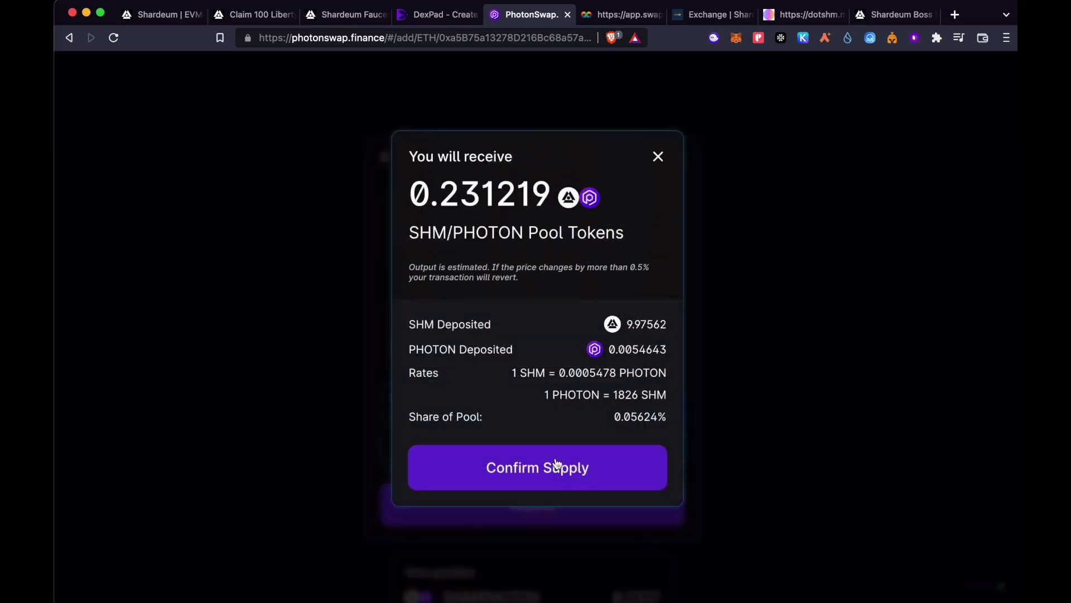
{"action": "left_click", "coordinate": [555, 467]}
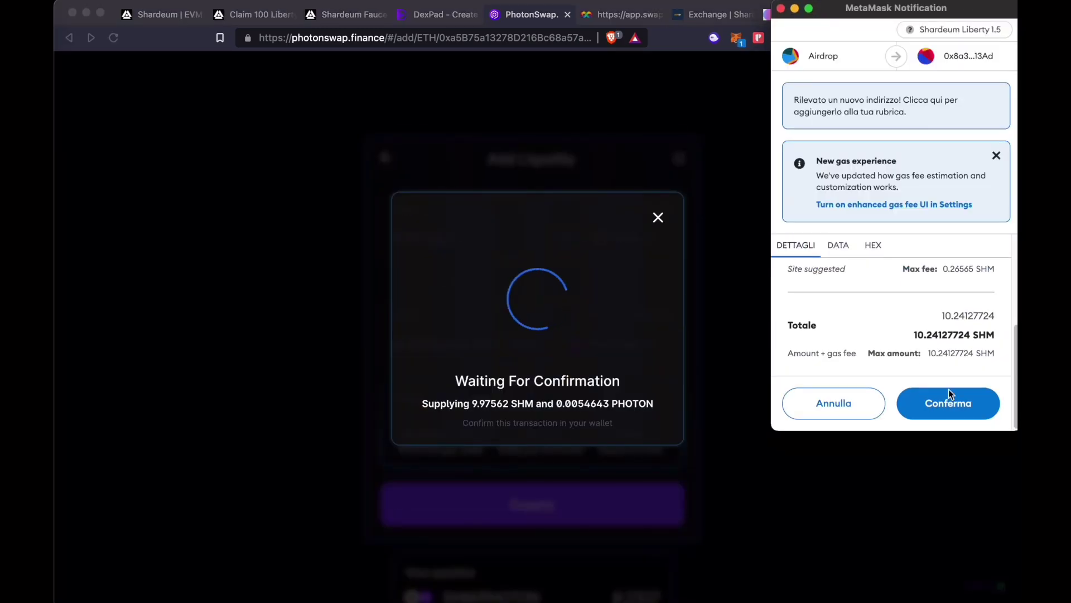
{"action": "left_click", "coordinate": [951, 402]}
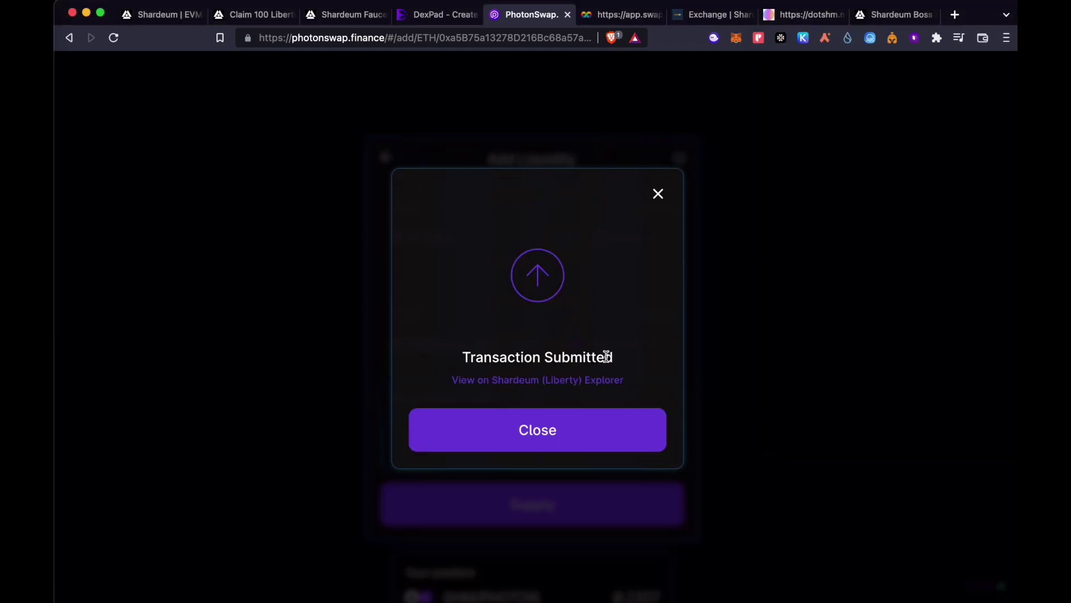
Step: Open the liquidity transaction in the Shardeum explorer, close that page and return to the PhotonSwap liquidity overview
{"action": "left_click", "coordinate": [521, 380]}
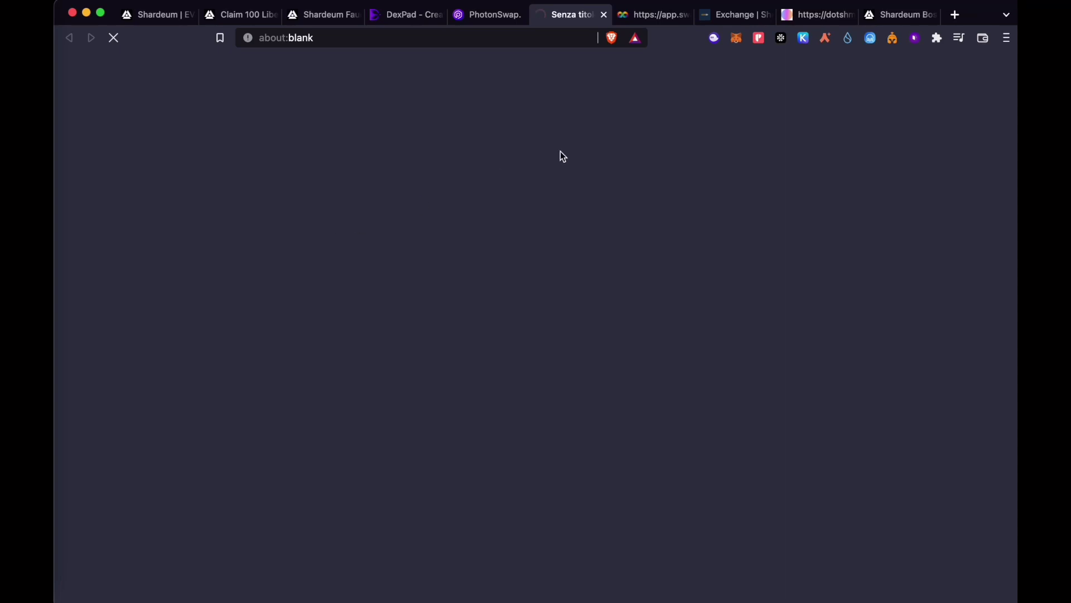
{"action": "left_click", "coordinate": [487, 15]}
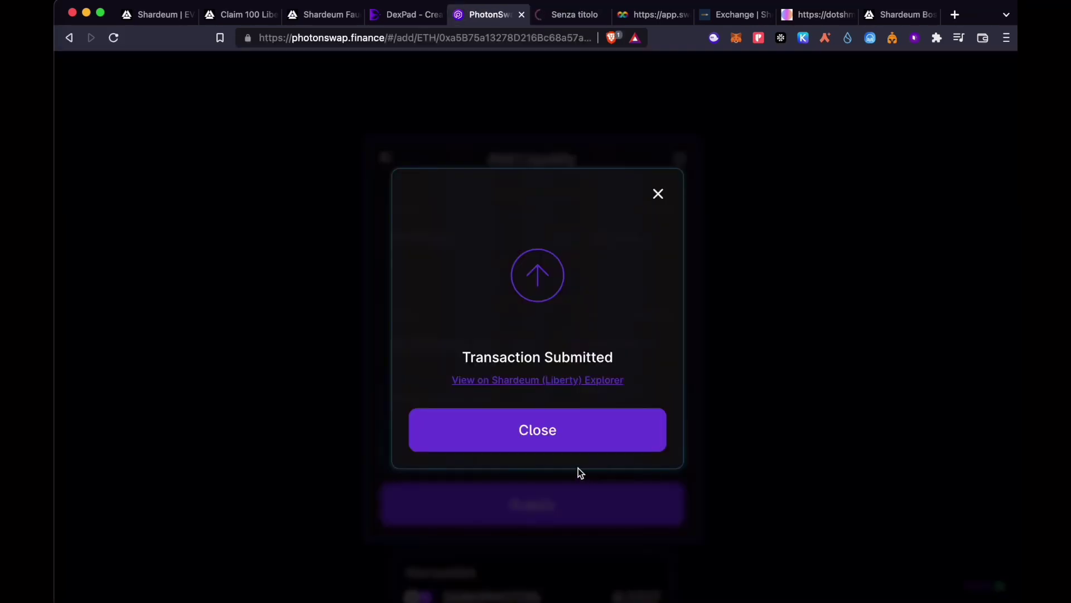
{"action": "left_click", "coordinate": [657, 193]}
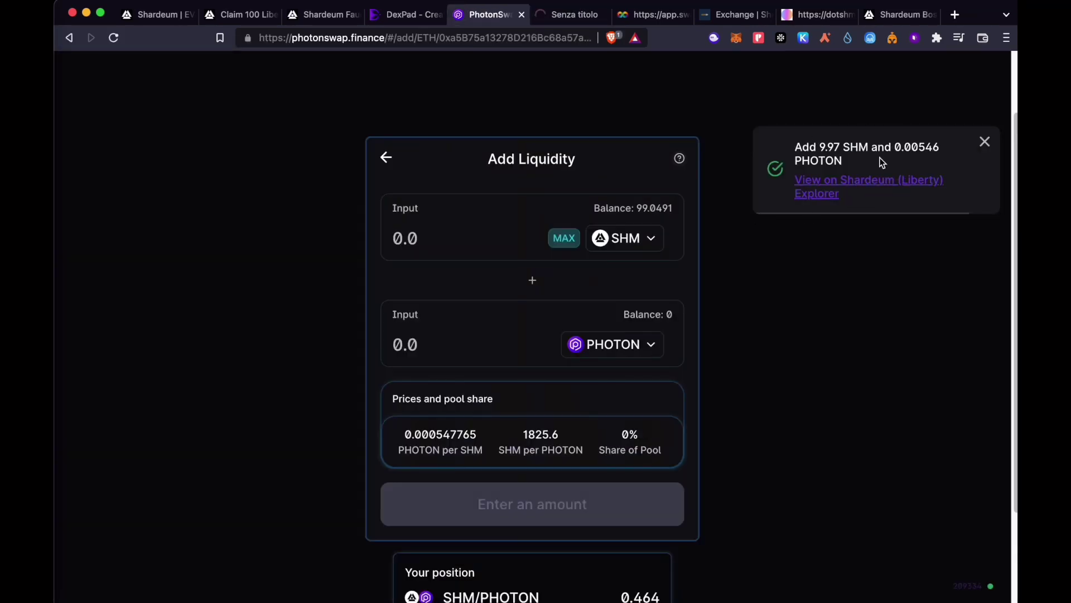
{"action": "left_click", "coordinate": [560, 14]}
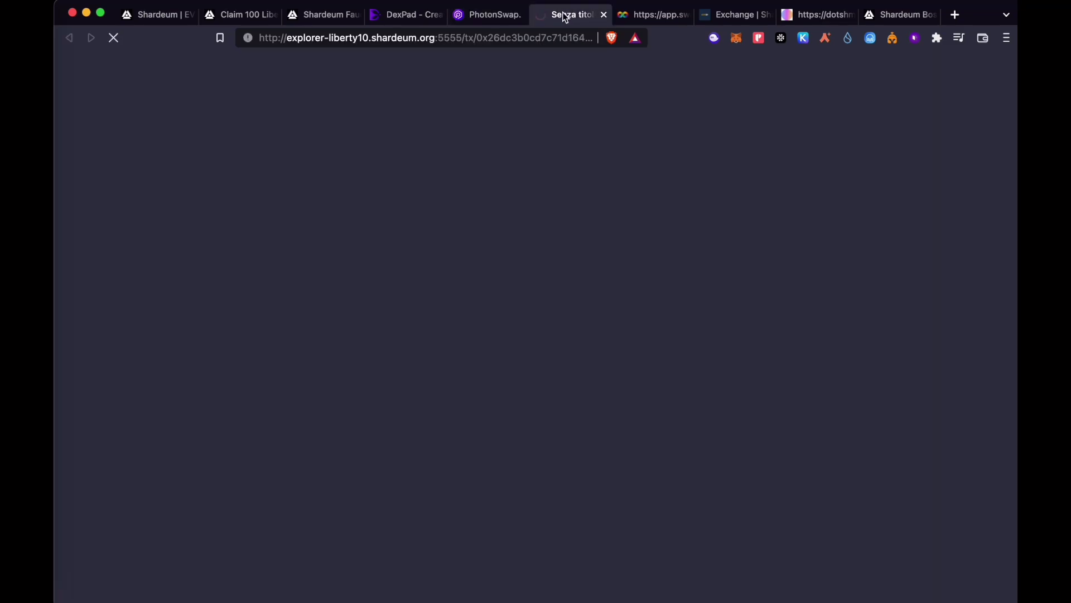
{"action": "left_click", "coordinate": [604, 15]}
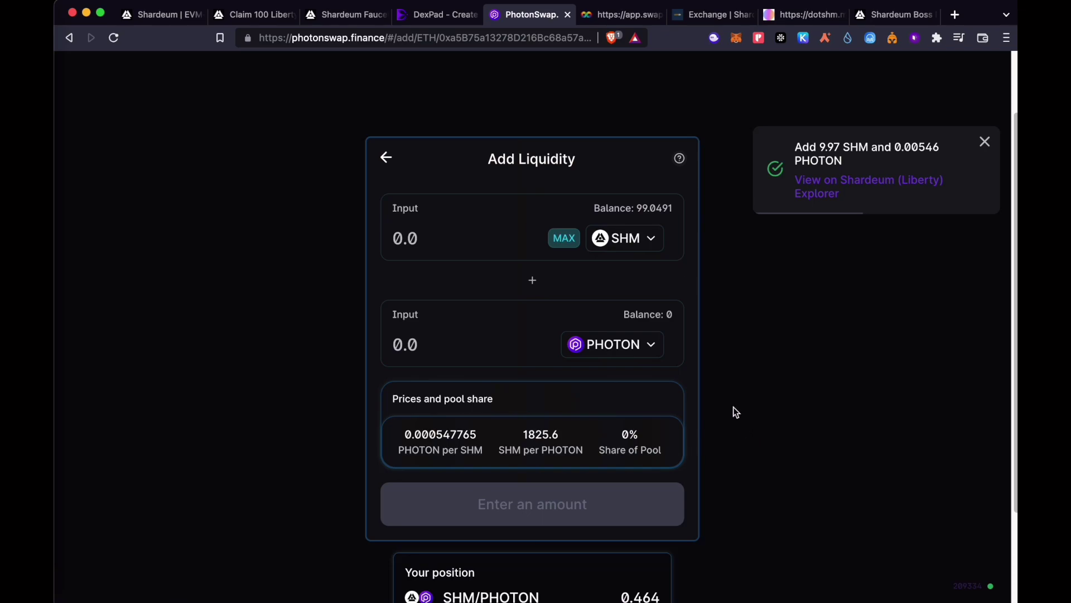
{"action": "left_click", "coordinate": [384, 158]}
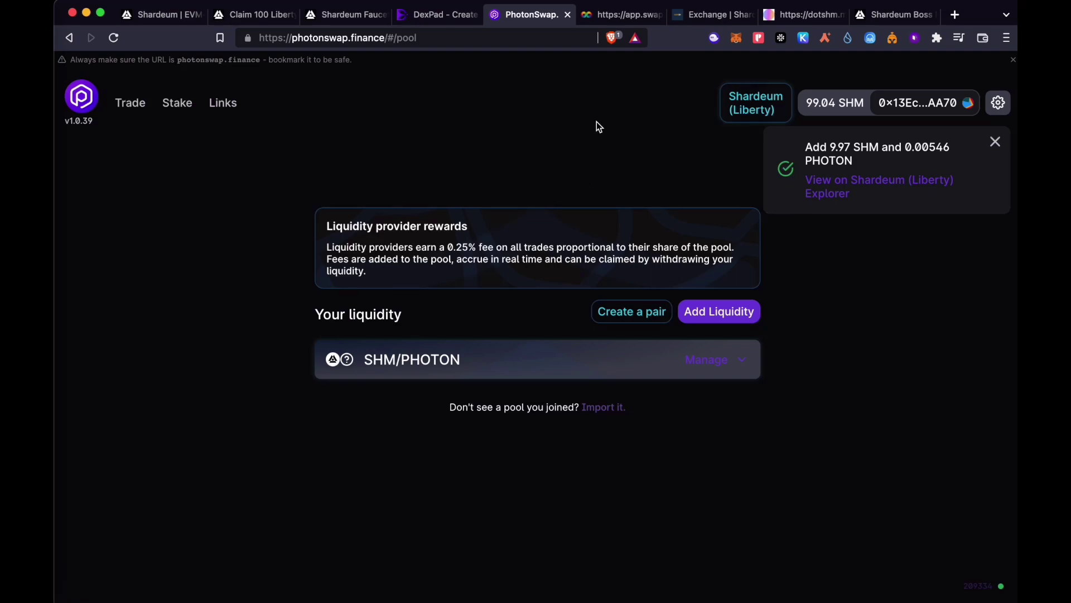
Step: Switch to the Swapped Finance page and connect the MetaMask Airdrop account to it
{"action": "left_click", "coordinate": [600, 17]}
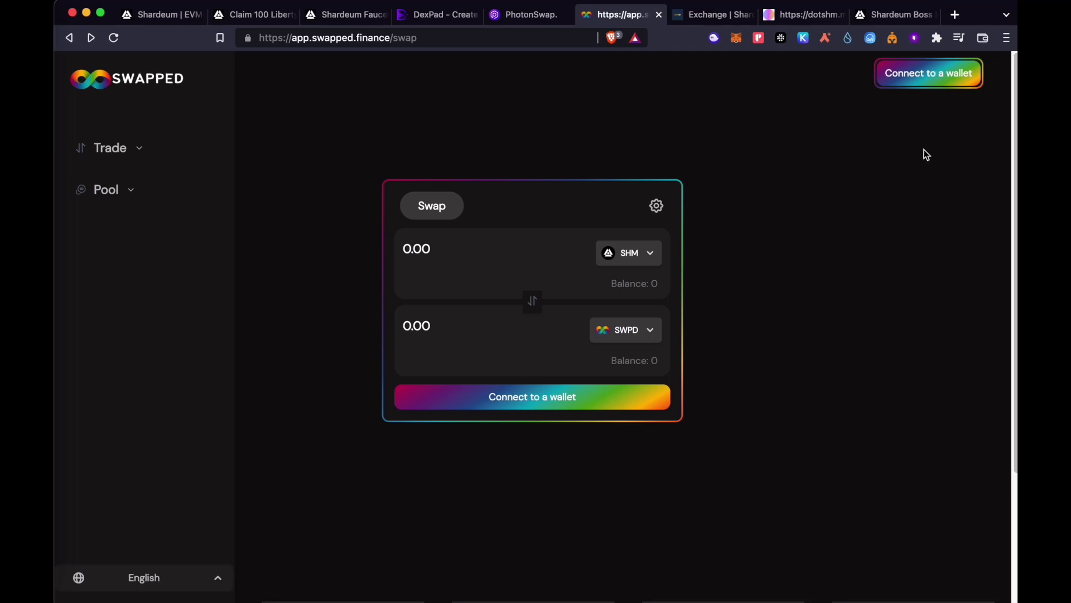
{"action": "left_click", "coordinate": [943, 75]}
{"action": "left_click", "coordinate": [494, 329]}
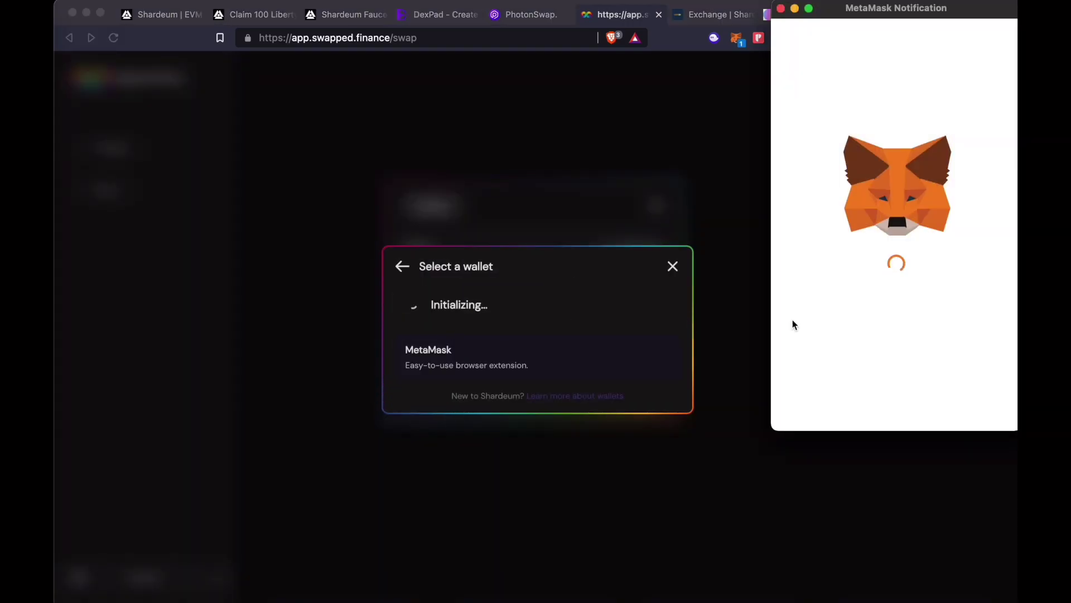
{"action": "left_click", "coordinate": [952, 406]}
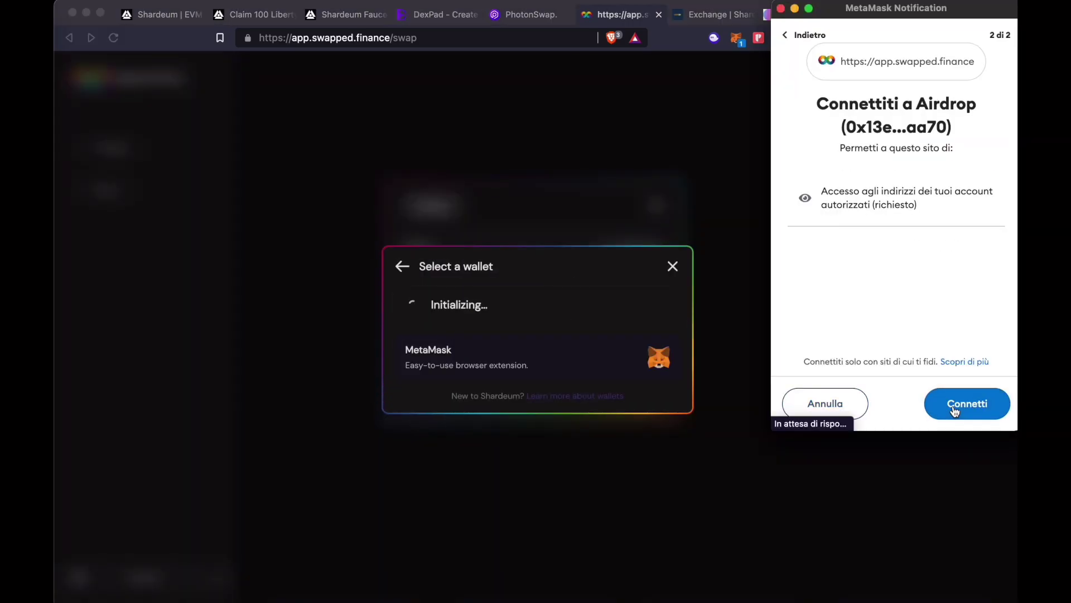
{"action": "left_click", "coordinate": [952, 406]}
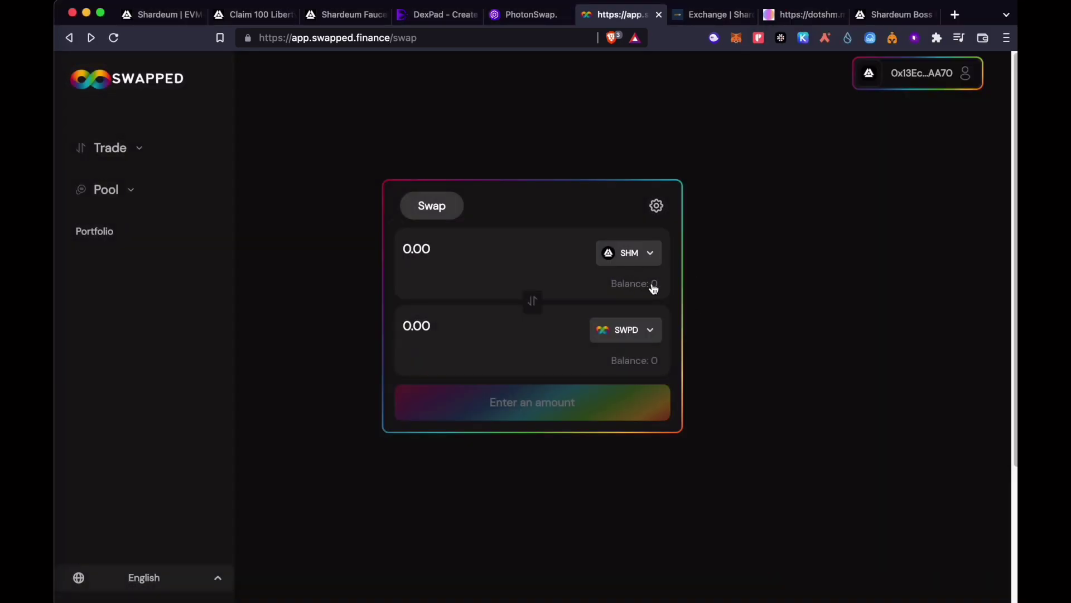
Step: Check the available swap tokens and try to set up a swap of 10 SHM for SWPD
{"action": "left_click", "coordinate": [641, 252]}
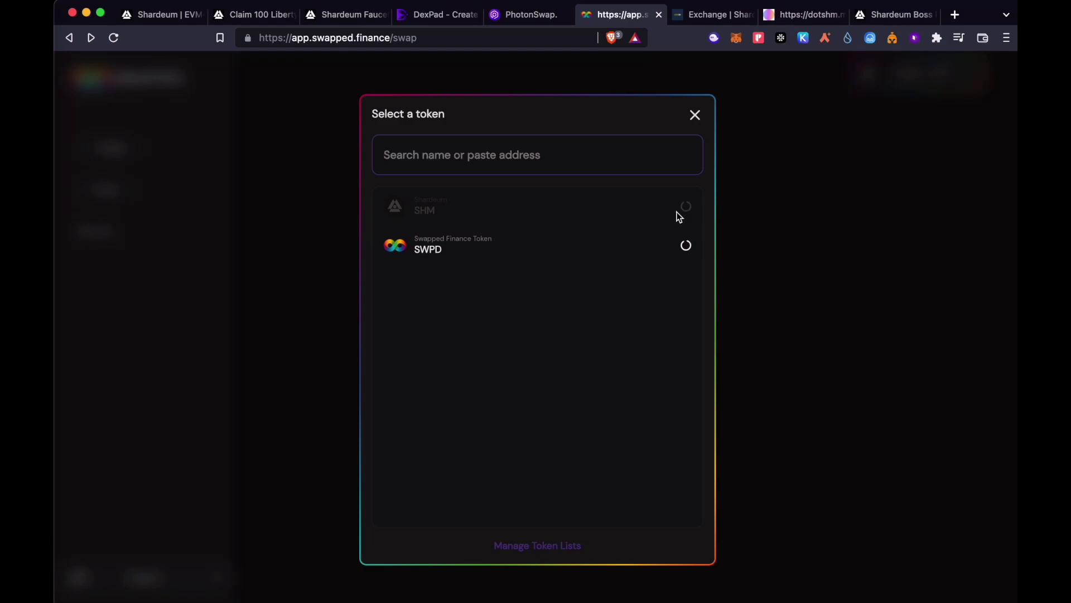
{"action": "left_click", "coordinate": [824, 270]}
{"action": "left_click", "coordinate": [440, 247]}
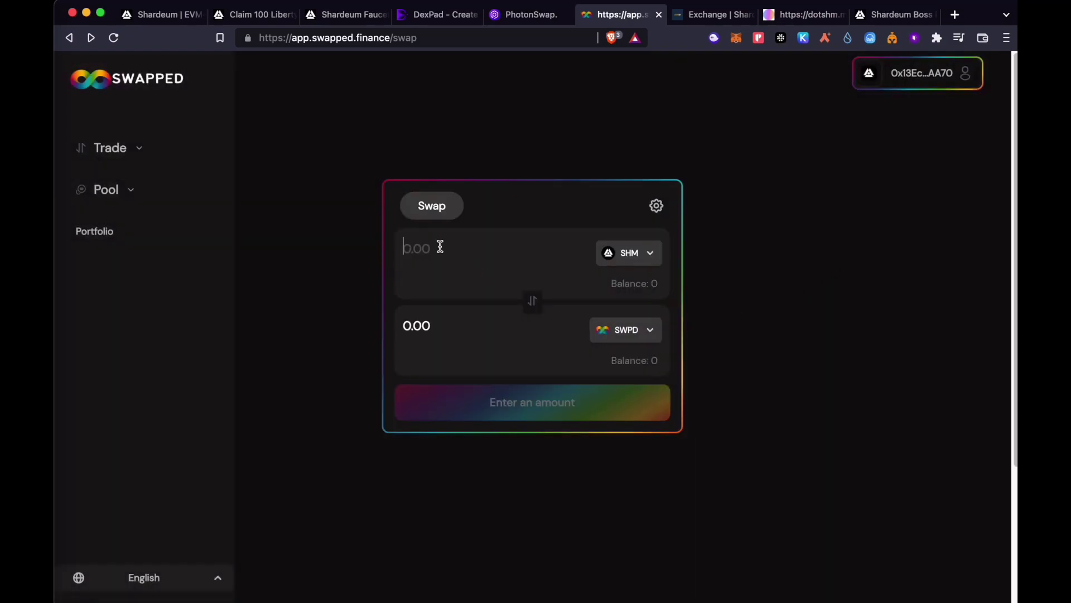
{"action": "type", "text": "10"}
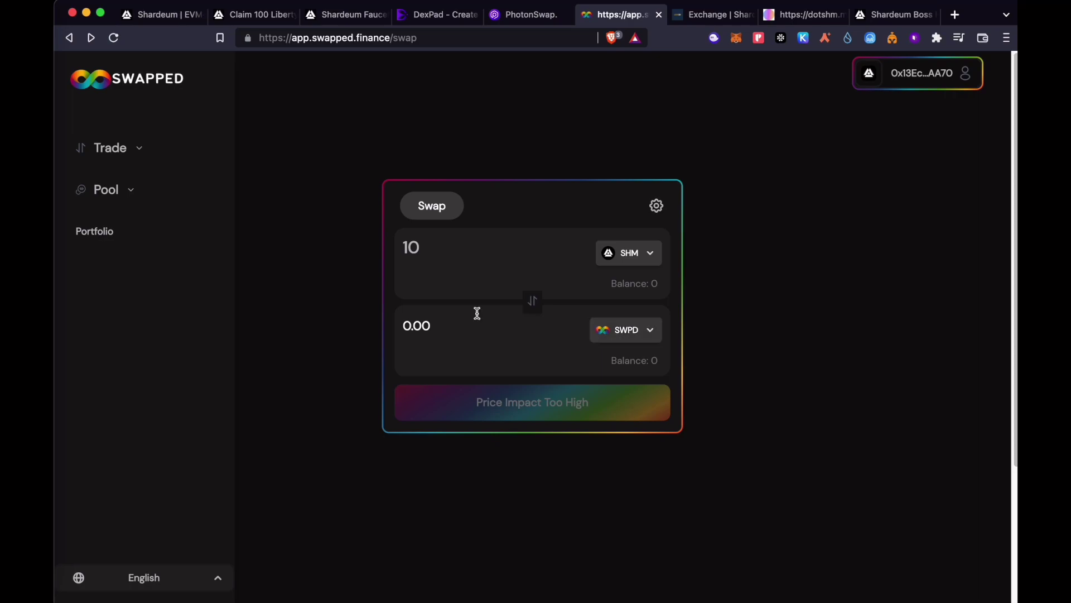
Step: Open the SHM/SWPD add-liquidity page on Swapped Finance, review the pair form and dismiss its first-provider notice
{"action": "mouse_move", "coordinate": [121, 193]}
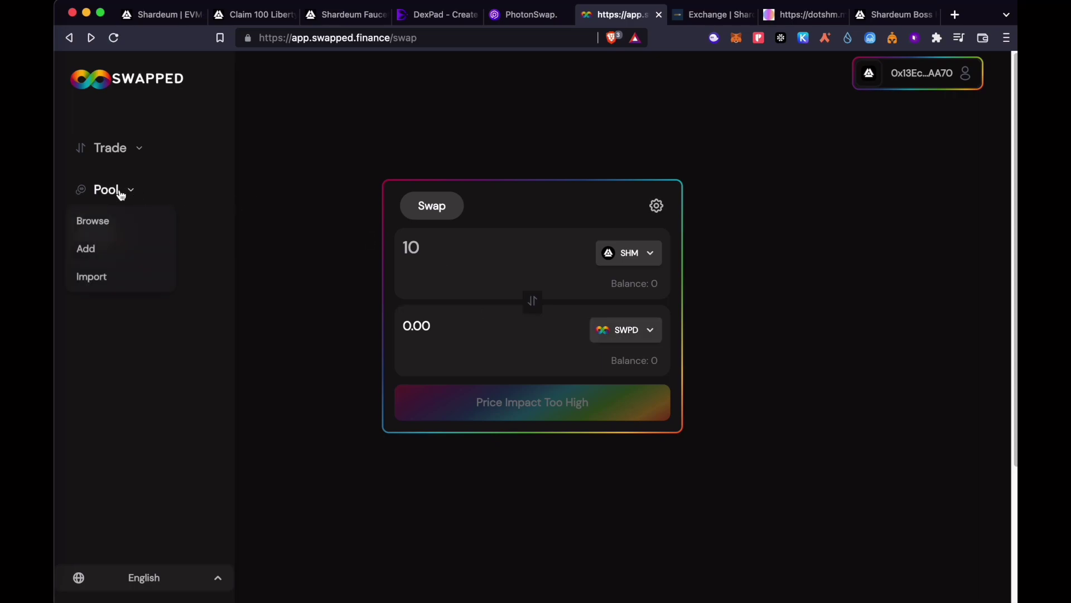
{"action": "left_click", "coordinate": [94, 255]}
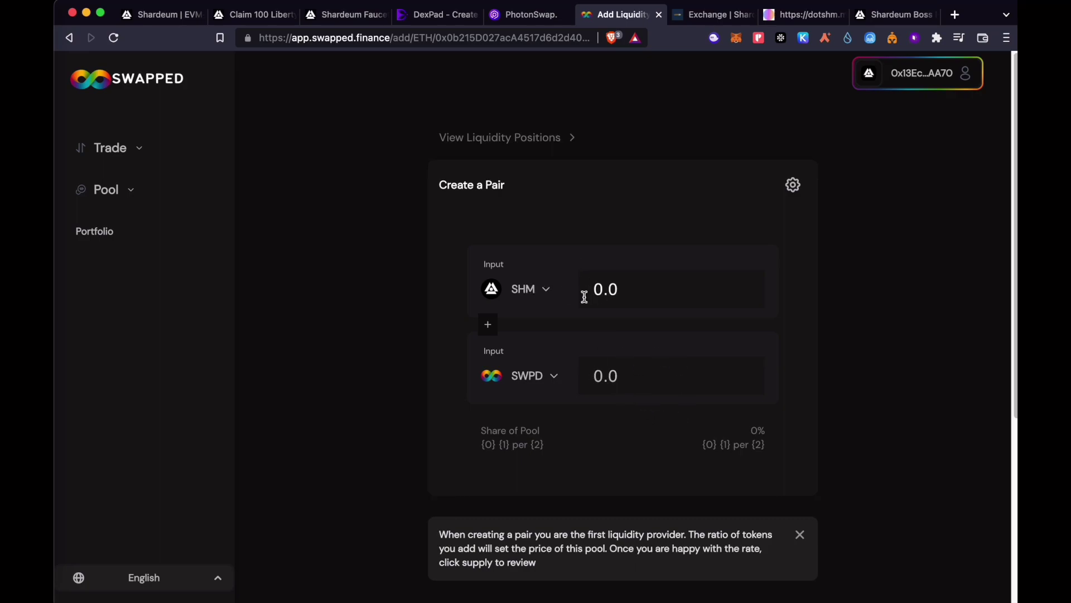
{"action": "scroll", "coordinate": [618, 400], "scroll_direction": "down", "scroll_amount": 3}
{"action": "scroll", "coordinate": [617, 401], "scroll_direction": "up", "scroll_amount": 3}
{"action": "scroll", "coordinate": [607, 388], "scroll_direction": "down", "scroll_amount": 3}
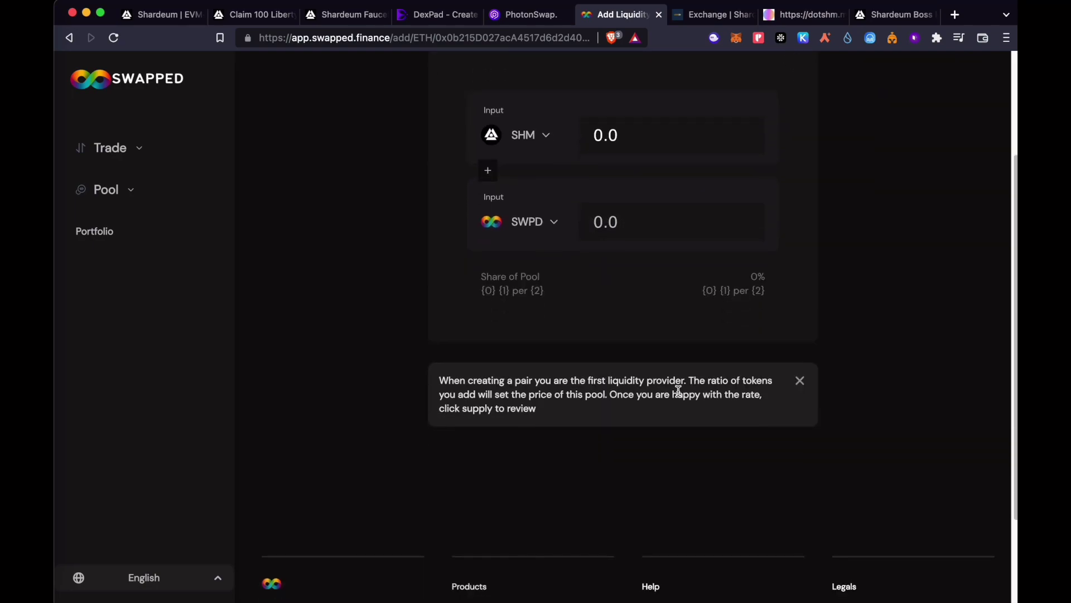
{"action": "left_click", "coordinate": [799, 381]}
{"action": "scroll", "coordinate": [463, 355], "scroll_direction": "up", "scroll_amount": 3}
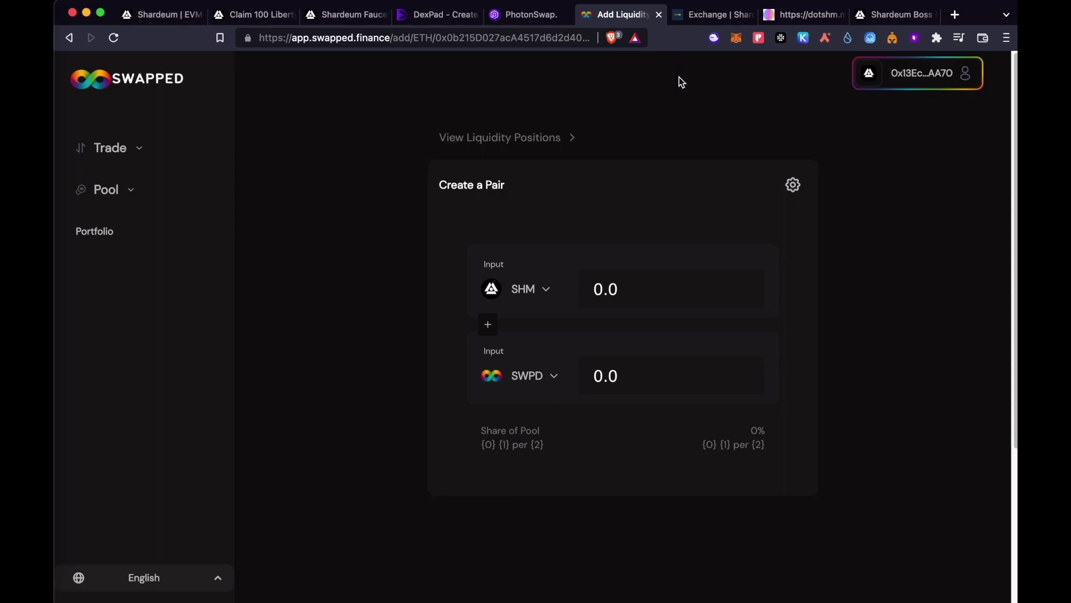
Step: Switch to the ShardeumSwap page and connect the MetaMask Airdrop account to it
{"action": "left_click", "coordinate": [689, 16]}
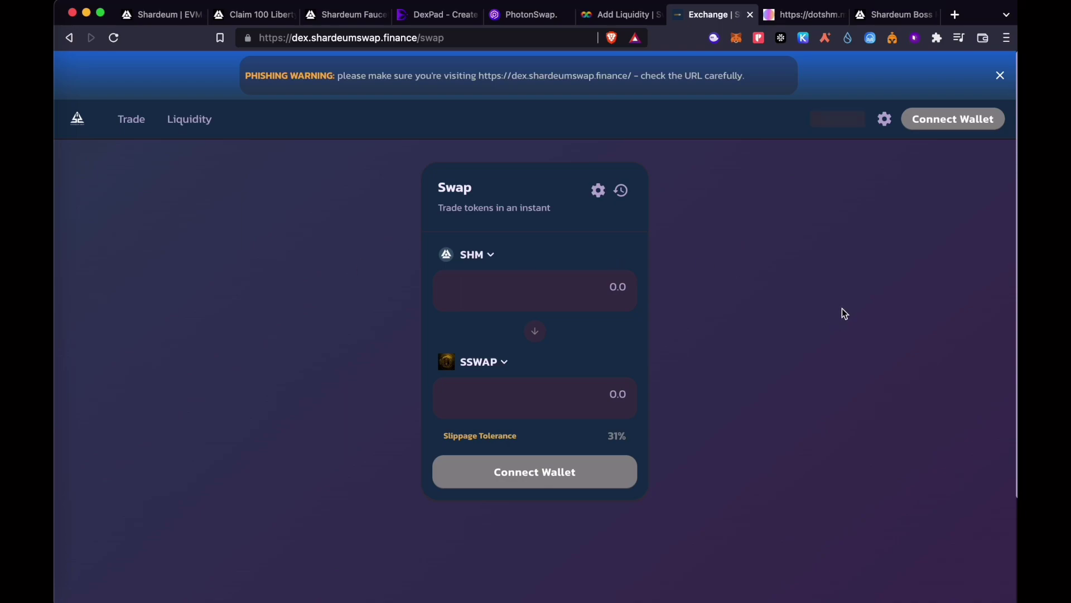
{"action": "left_click", "coordinate": [941, 129]}
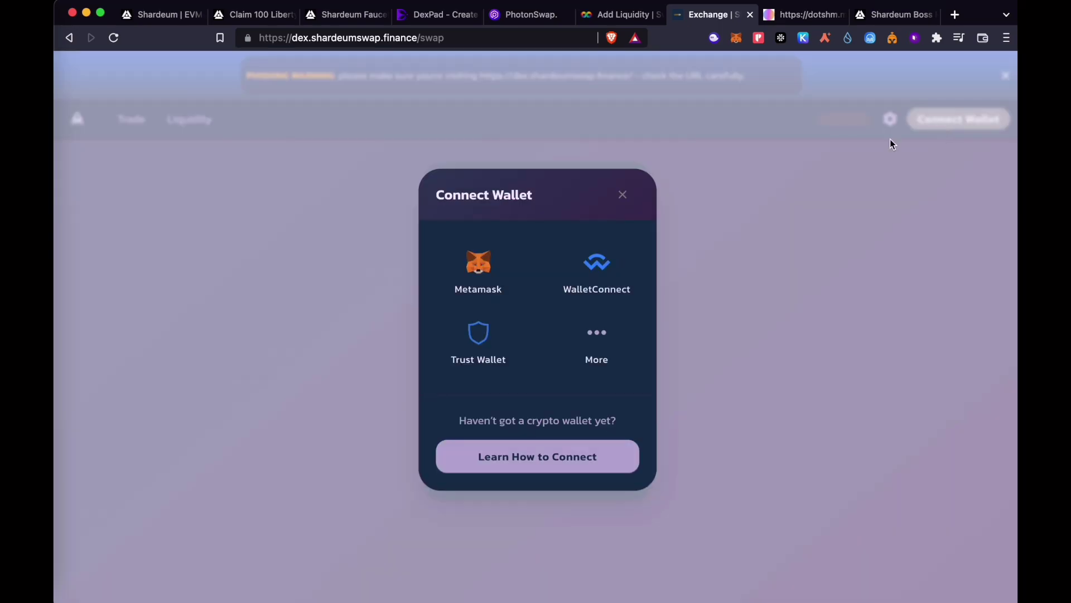
{"action": "left_click", "coordinate": [485, 265]}
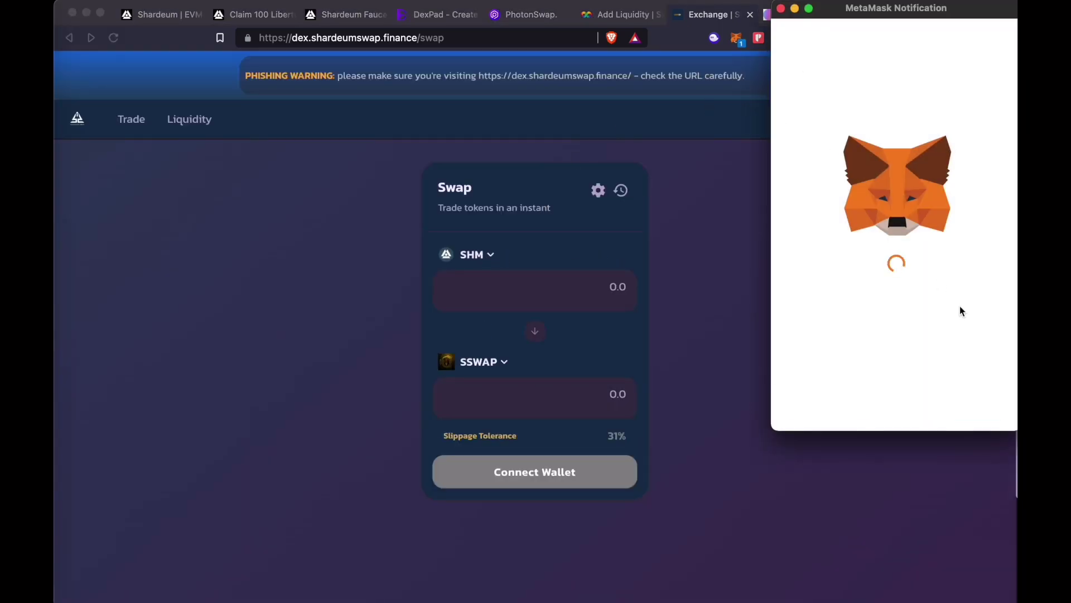
{"action": "left_click", "coordinate": [972, 415]}
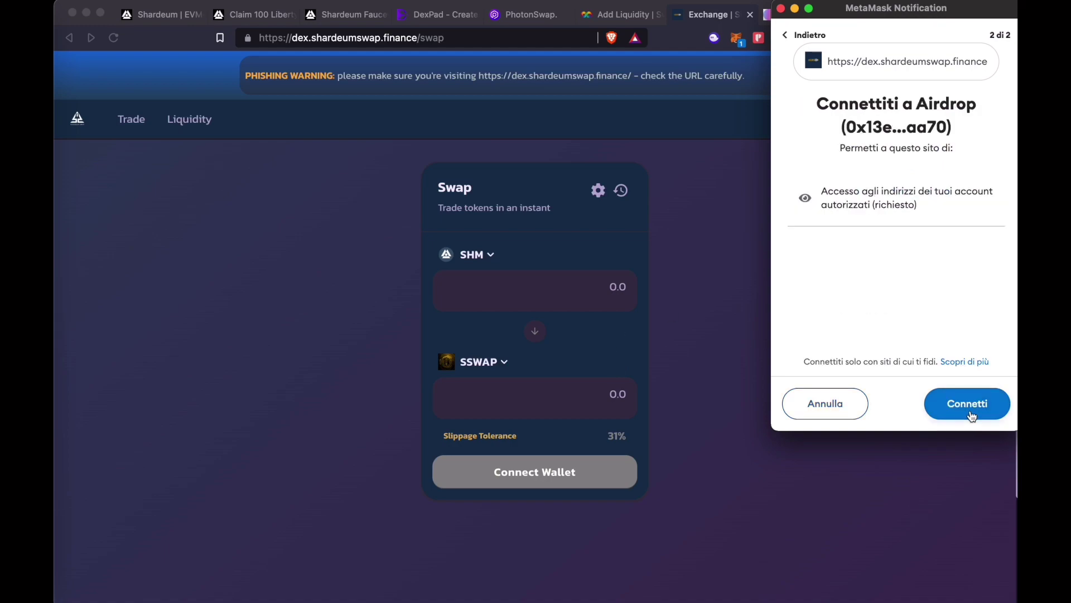
{"action": "left_click", "coordinate": [968, 403]}
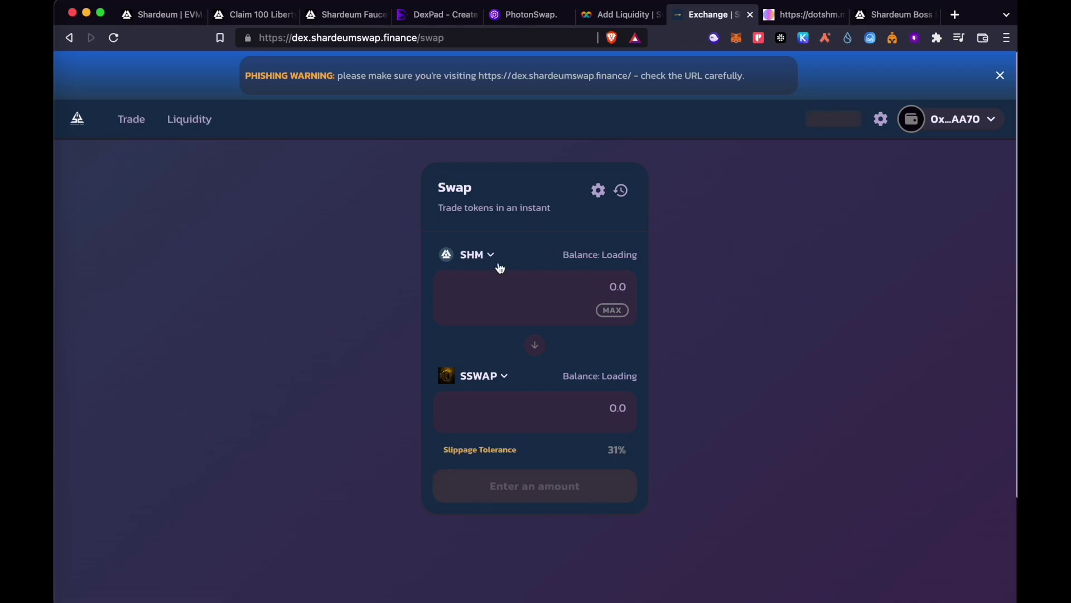
Step: Check the selectable tokens on ShardeumSwap and try to set up a swap of 10 SHM for SSWAP
{"action": "left_click", "coordinate": [466, 257]}
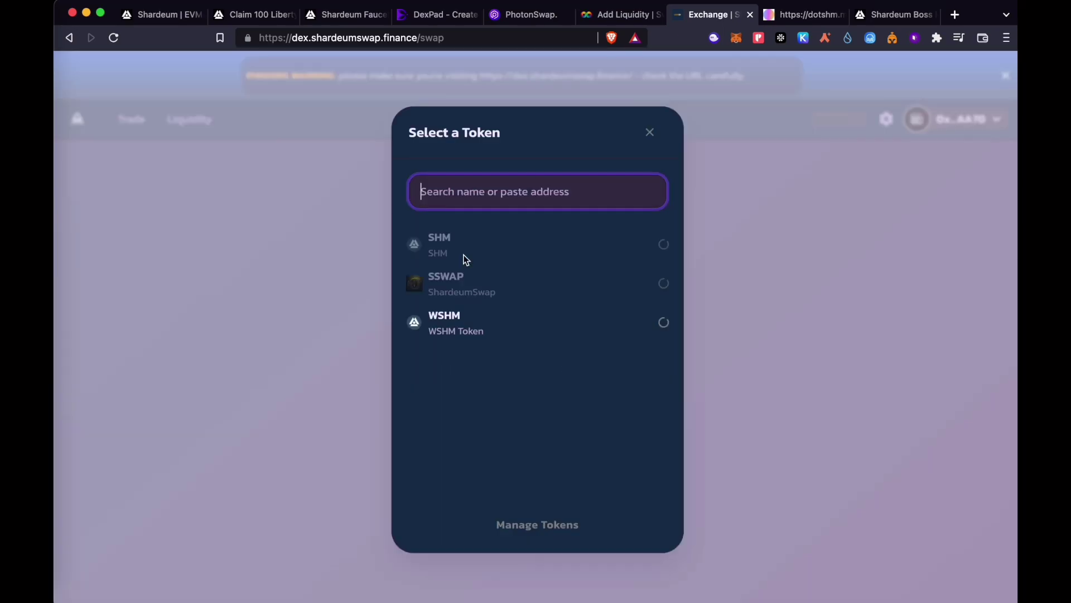
{"action": "left_click", "coordinate": [506, 330]}
{"action": "left_click", "coordinate": [536, 347]}
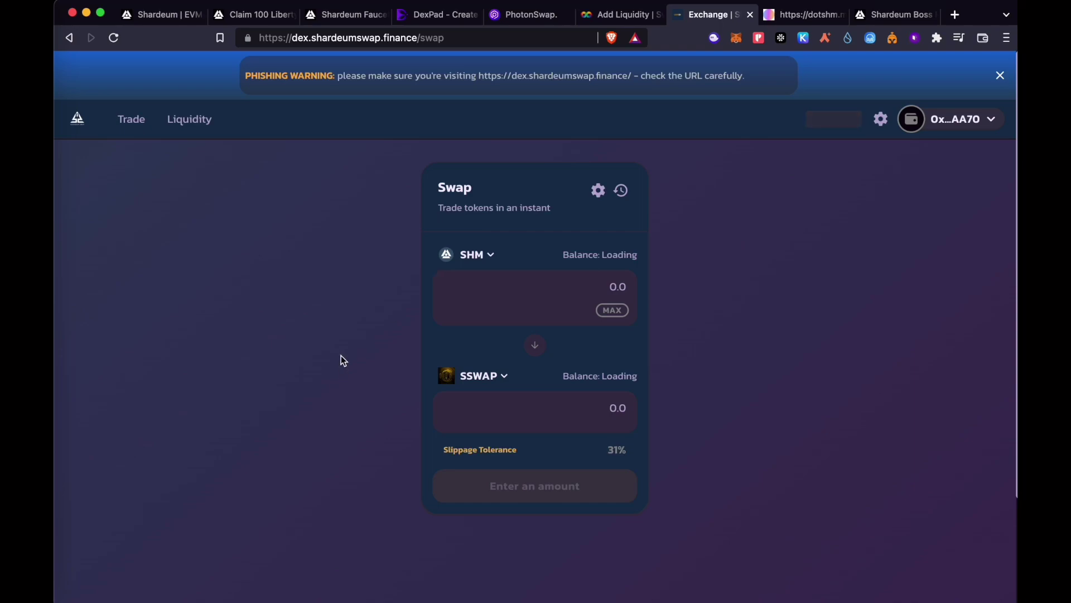
{"action": "left_click", "coordinate": [476, 255]}
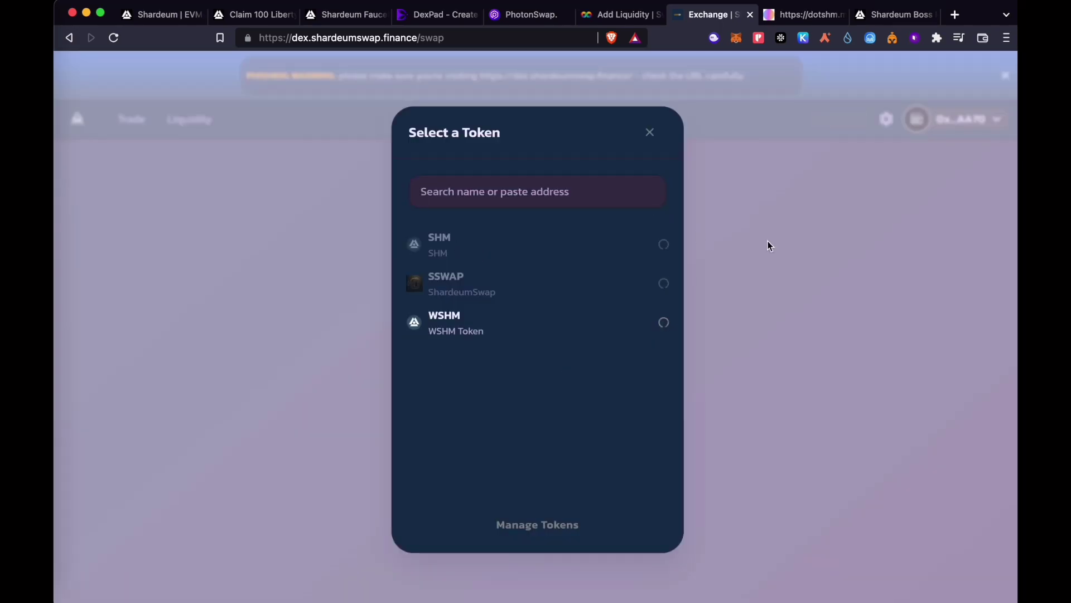
{"action": "left_click", "coordinate": [758, 262]}
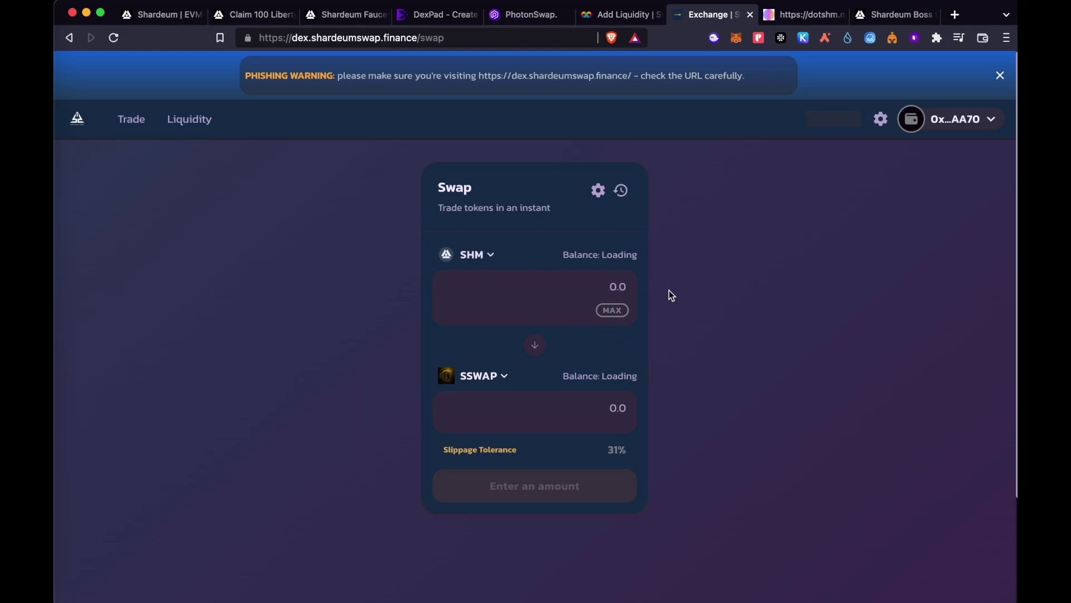
{"action": "left_click", "coordinate": [614, 286]}
{"action": "type", "text": "10"}
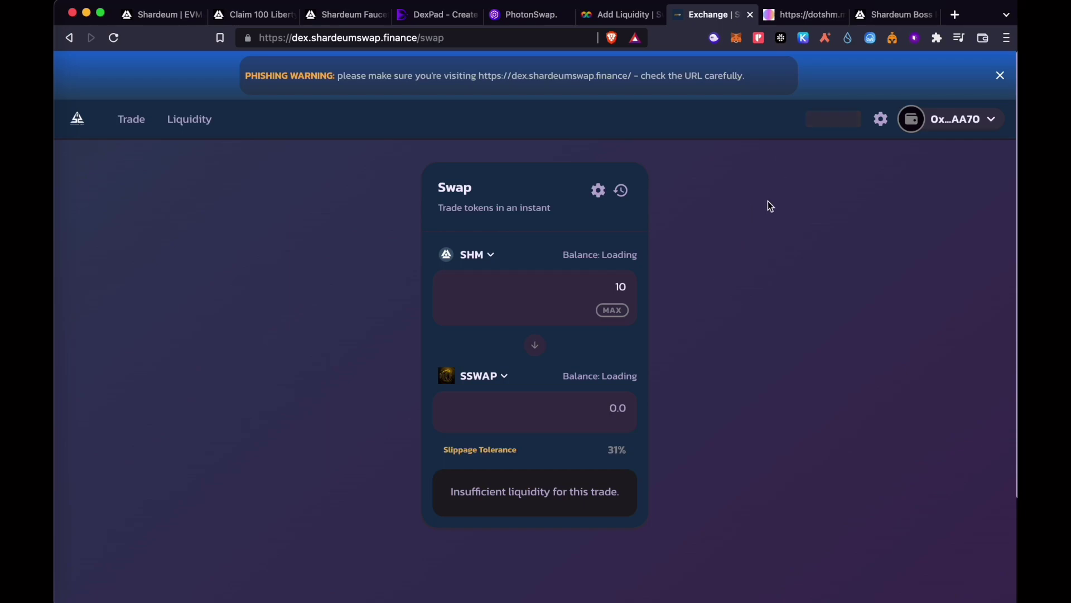
Step: Switch to the DotShm account page and connect the MetaMask wallet to it
{"action": "left_click", "coordinate": [803, 17]}
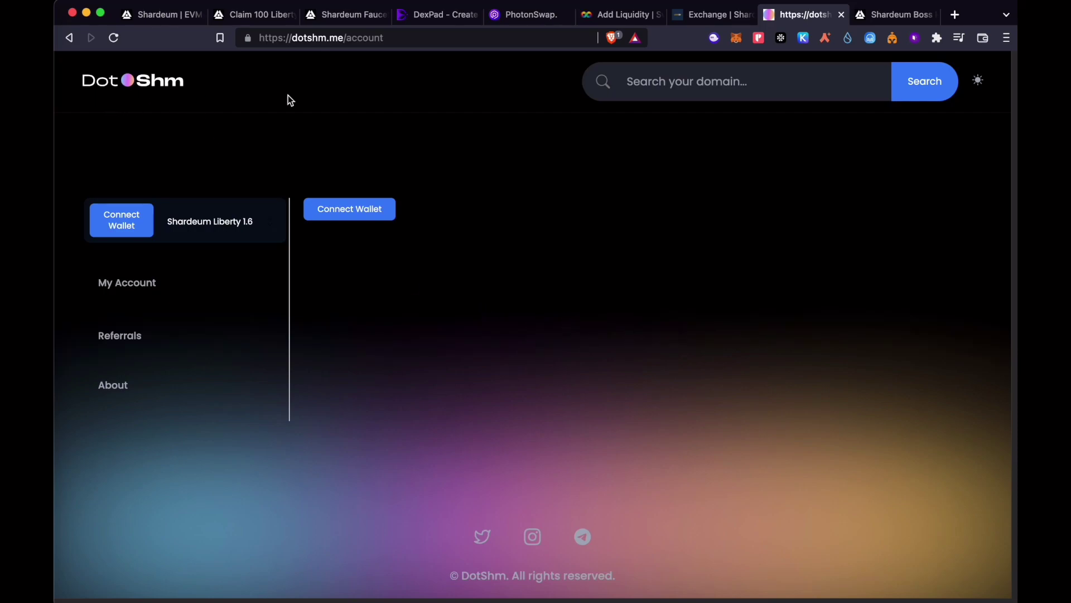
{"action": "left_click", "coordinate": [349, 218]}
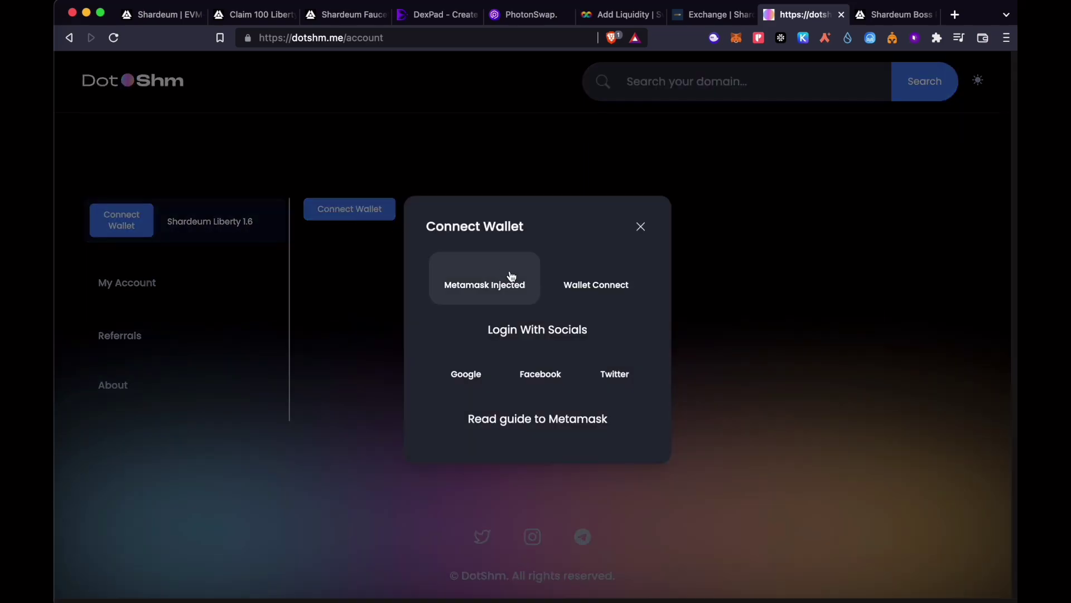
{"action": "left_click", "coordinate": [483, 267]}
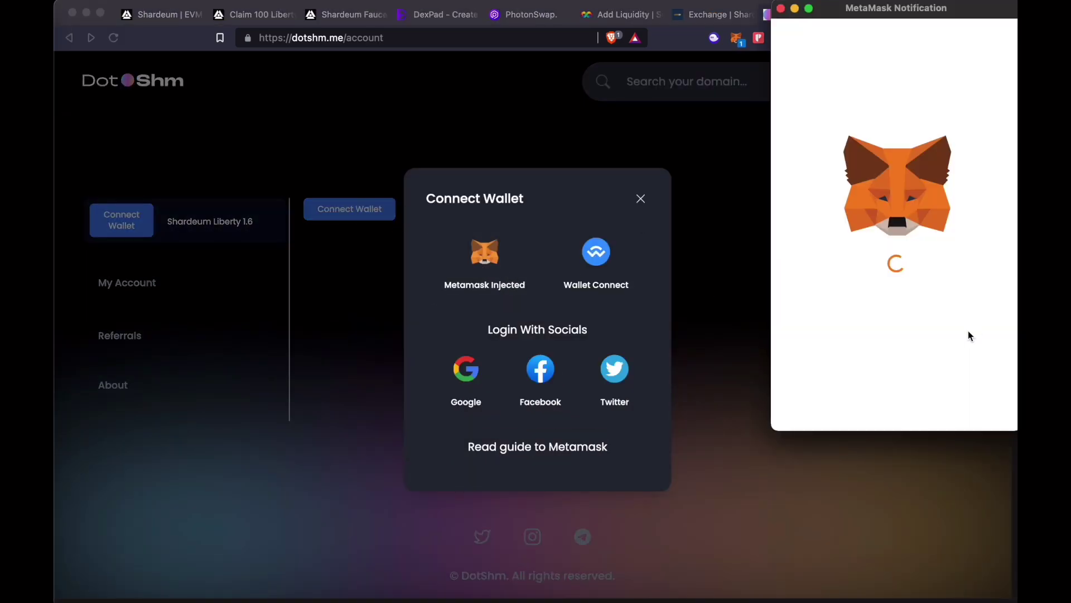
{"action": "left_click", "coordinate": [961, 401]}
{"action": "left_click", "coordinate": [947, 409]}
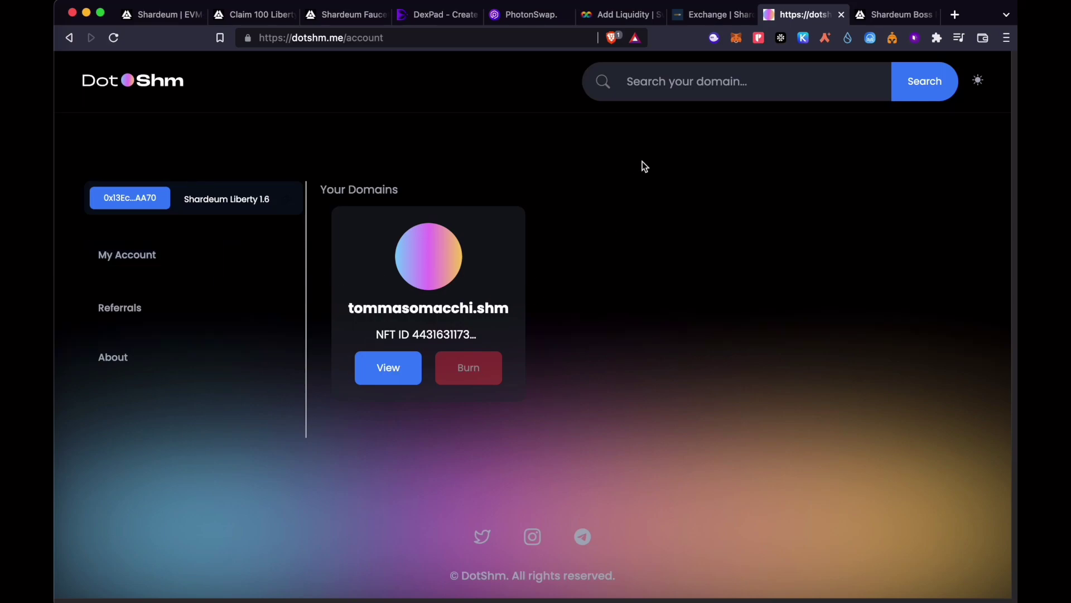
Step: Search for the domain bitcoinshardeum and open the registration page of bitcoinshardeum.shm
{"action": "type", "text": "bi"}
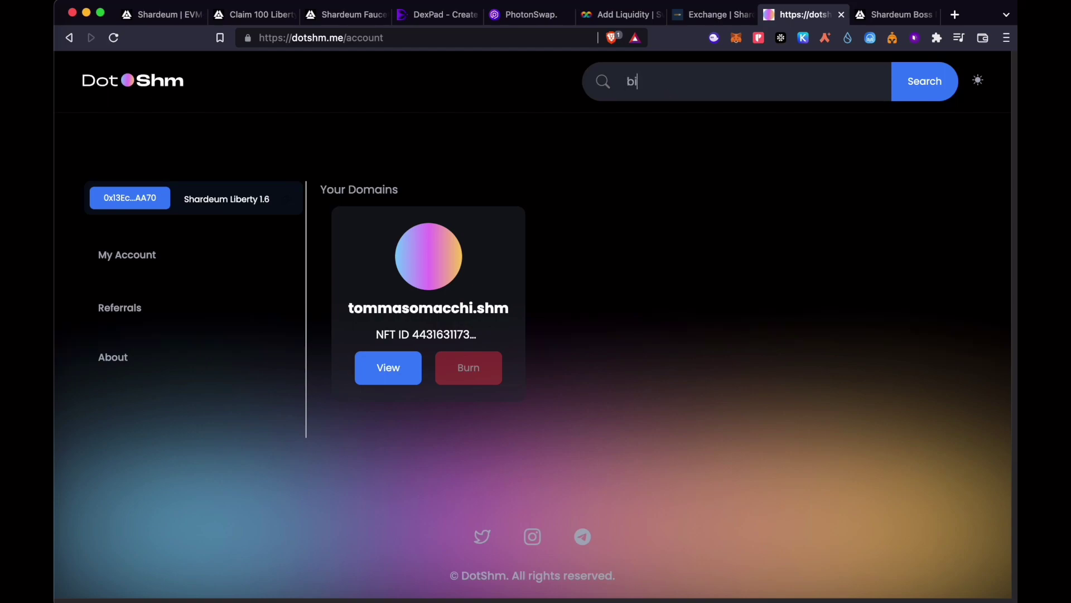
{"action": "type", "text": "tcoinshardeum"}
{"action": "left_click", "coordinate": [920, 81]}
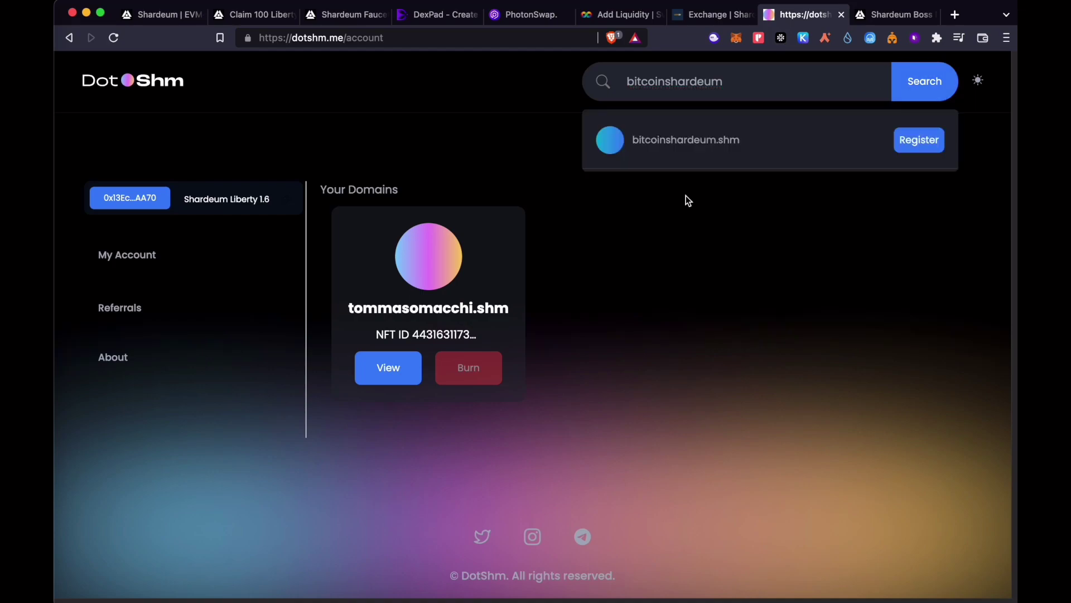
{"action": "left_click", "coordinate": [919, 142]}
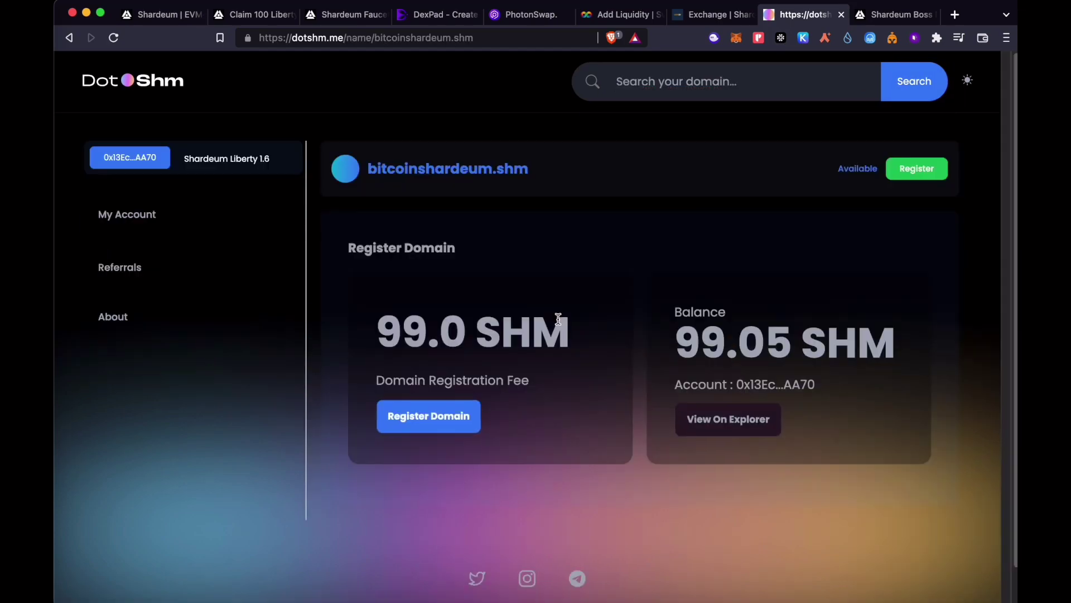
Step: Try to register the bitcoinshardeum.shm domain, reject the transaction in MetaMask and close the confirmation dialog
{"action": "left_click_drag", "start_coordinate": [385, 327], "coordinate": [467, 328]}
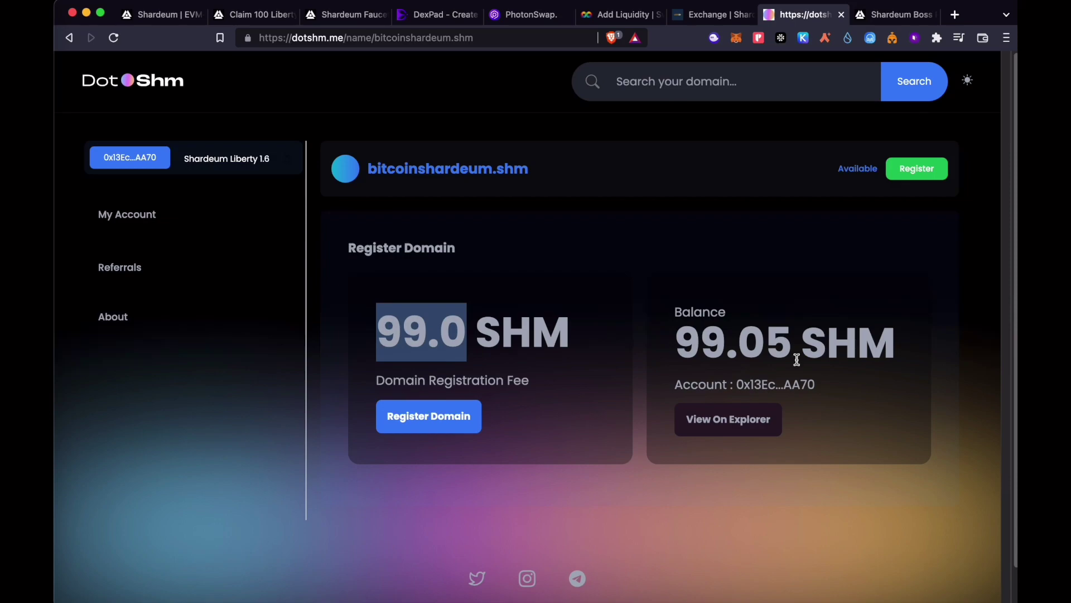
{"action": "left_click", "coordinate": [440, 424]}
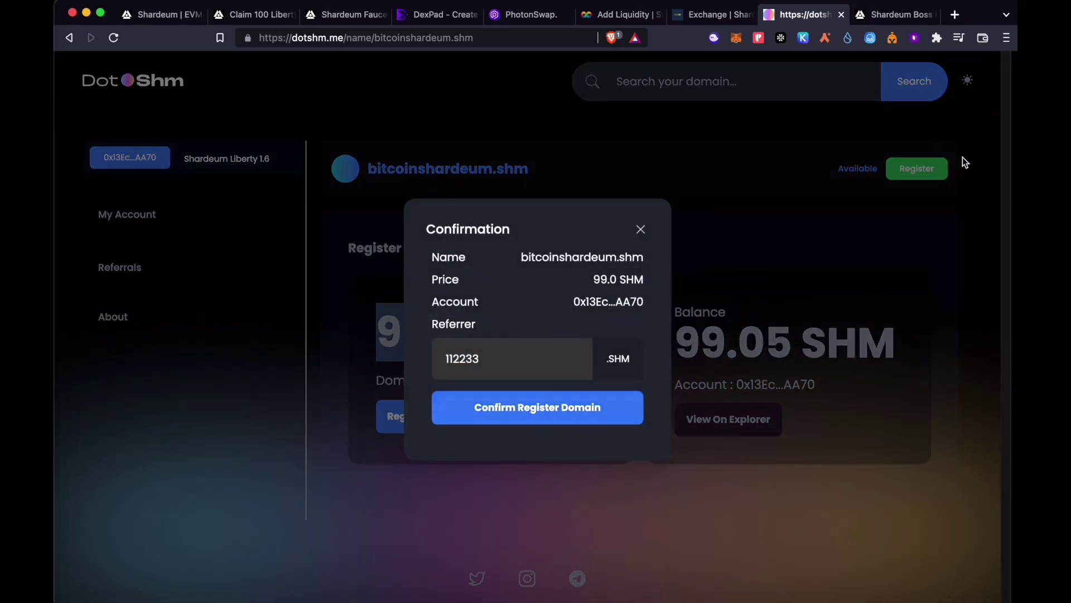
{"action": "left_click", "coordinate": [567, 409]}
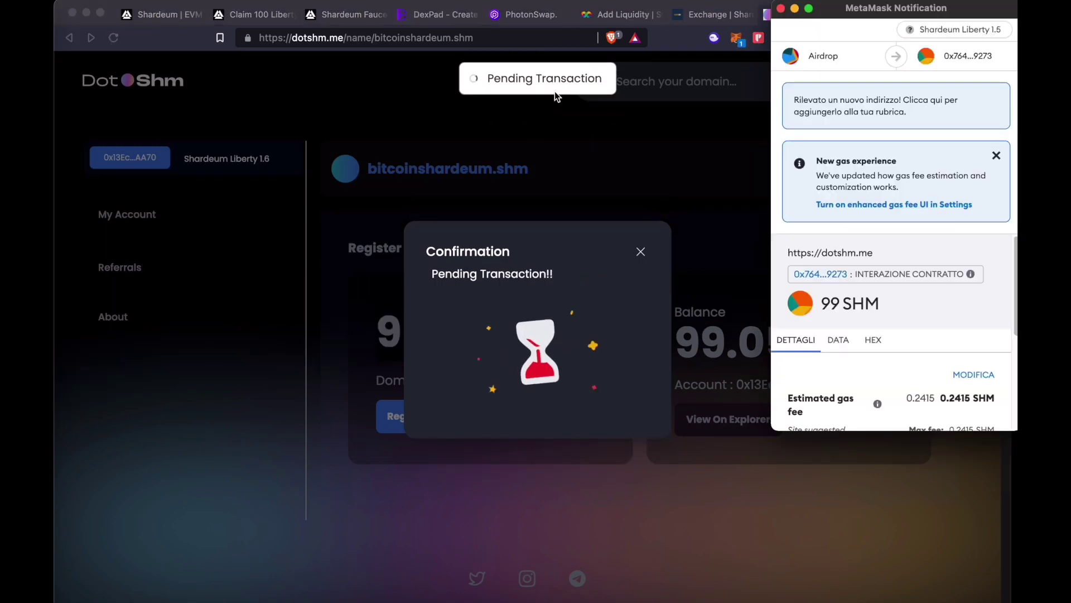
{"action": "scroll", "coordinate": [911, 383], "scroll_direction": "down", "scroll_amount": 3}
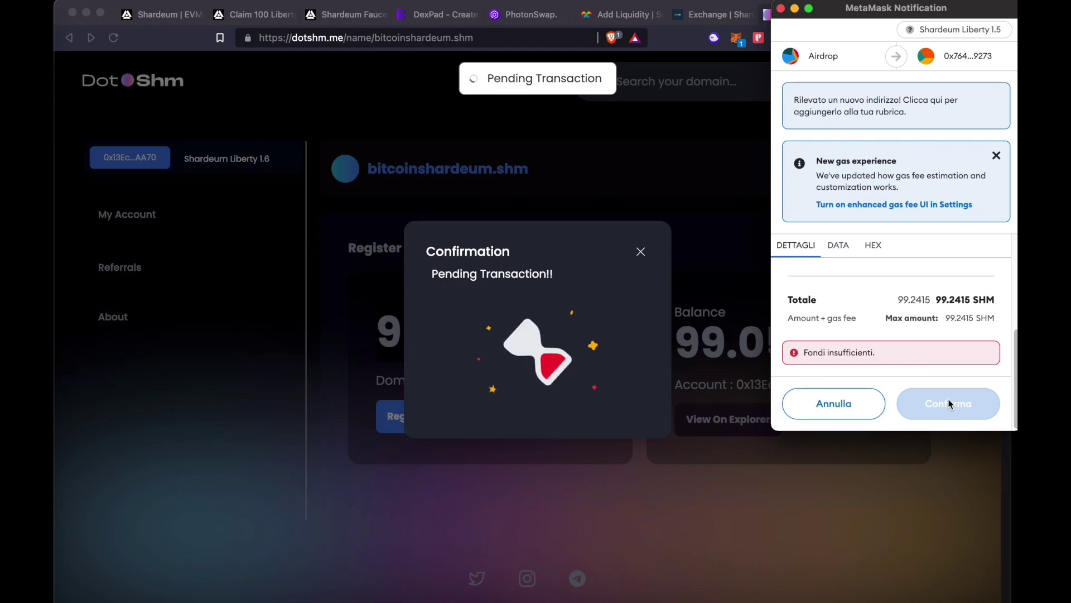
{"action": "left_click", "coordinate": [843, 406]}
{"action": "left_click", "coordinate": [641, 252]}
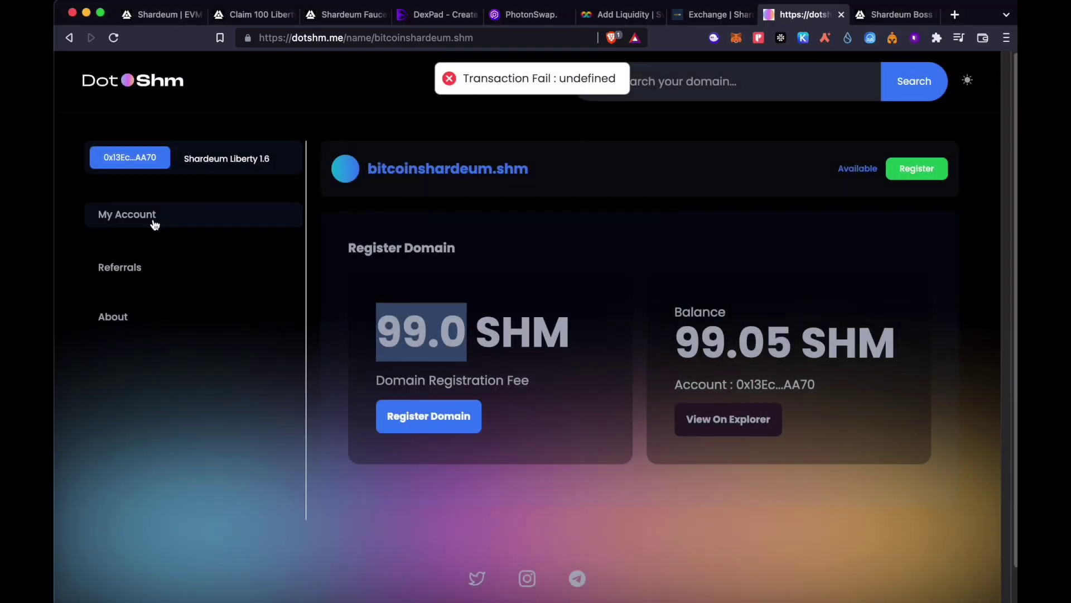
Step: Review the owned domains and the referrals page of the DotShm account, and return to the account page
{"action": "left_click", "coordinate": [152, 220]}
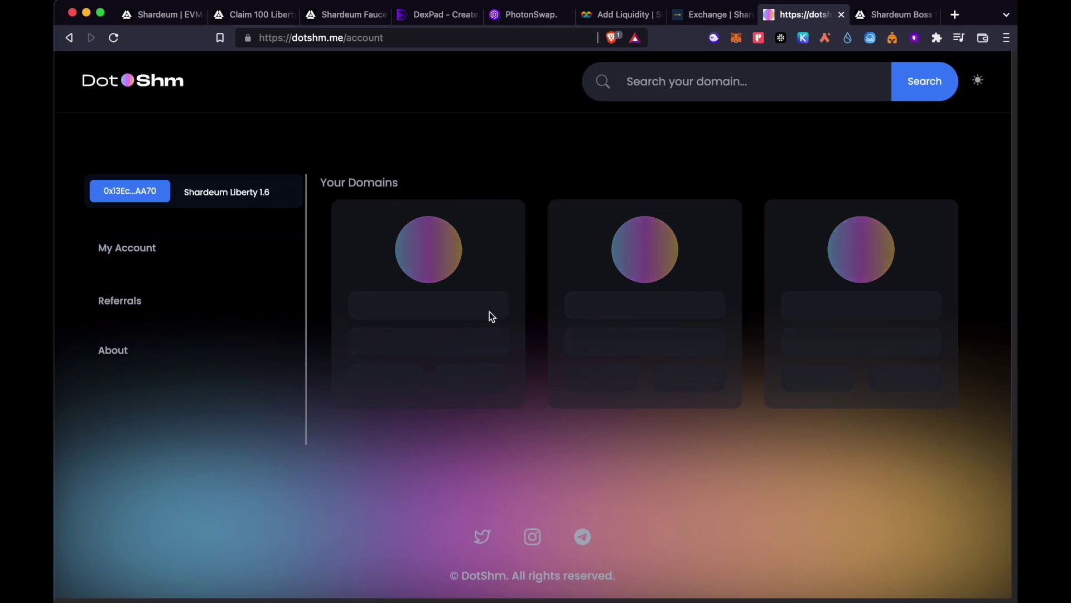
{"action": "left_click", "coordinate": [115, 301]}
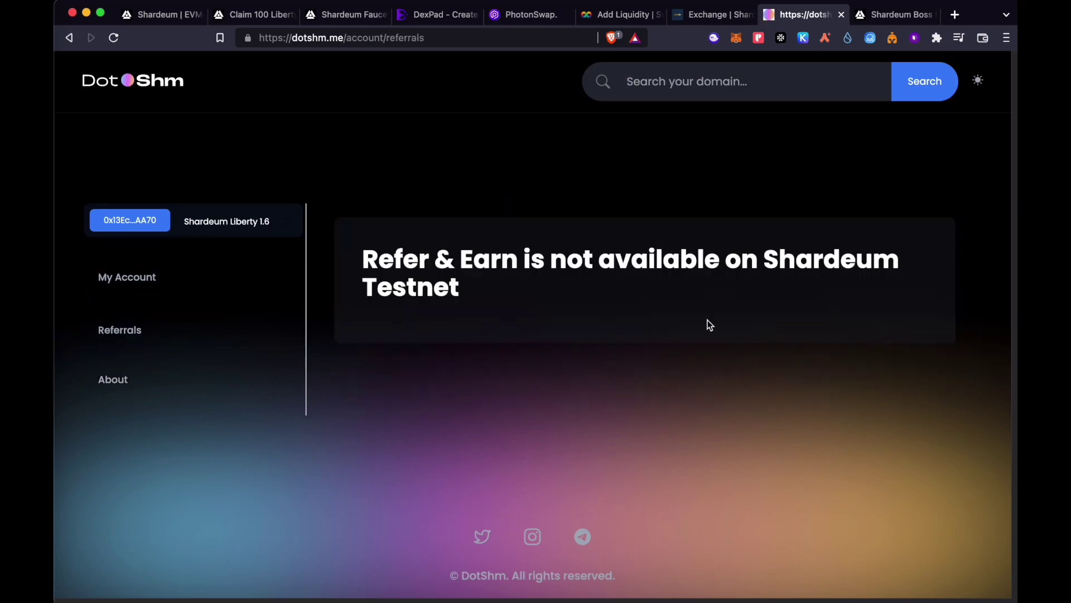
{"action": "left_click", "coordinate": [133, 276]}
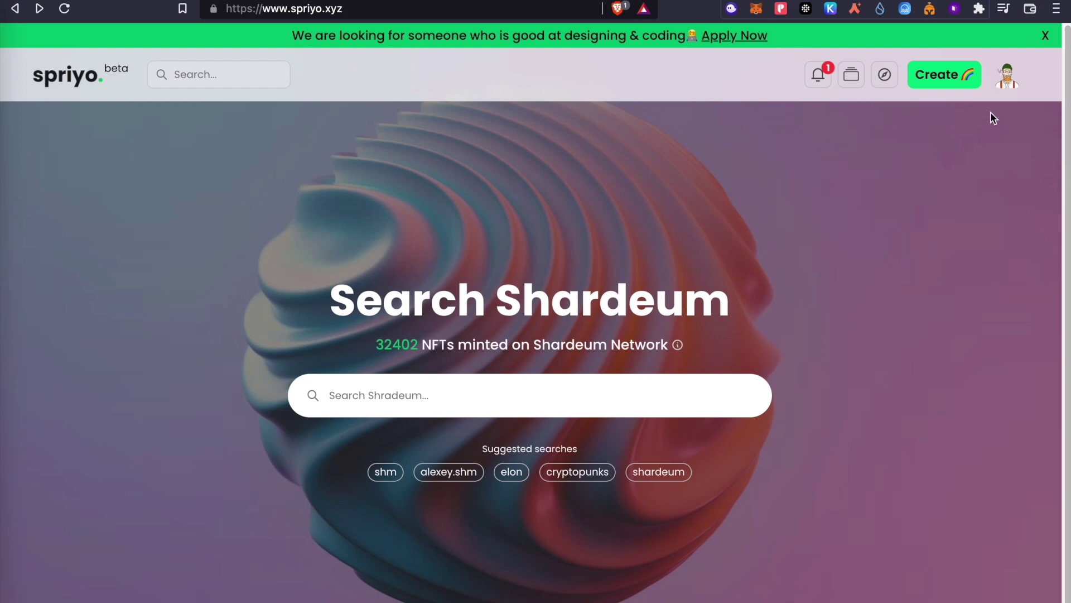
Step: Open the Spriyo profile and check the wallet address it is linked to
{"action": "left_click", "coordinate": [1007, 80]}
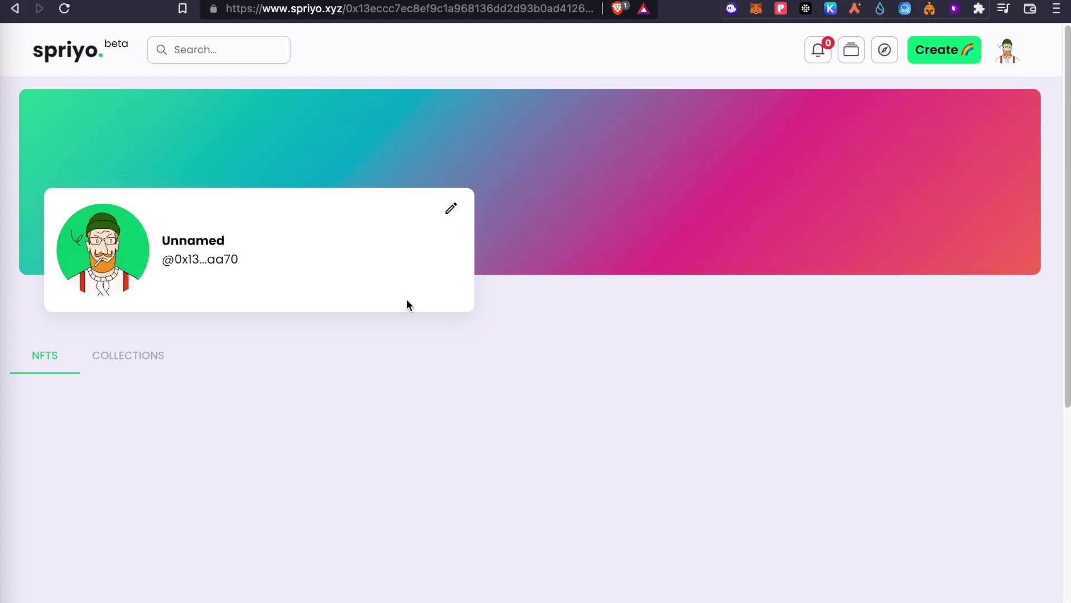
{"action": "double_click", "coordinate": [223, 259]}
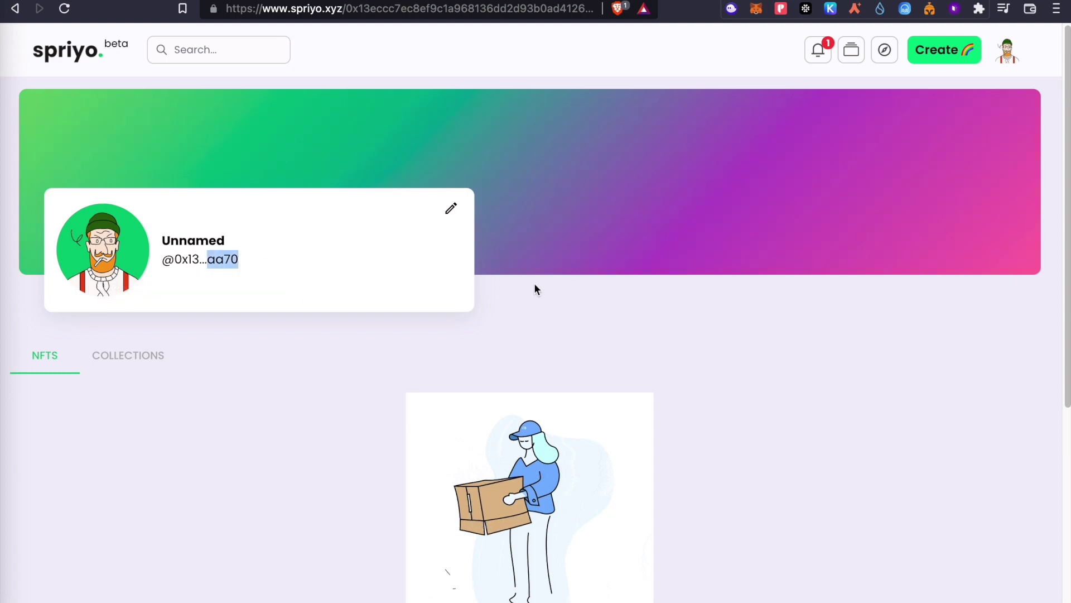
Step: Start creating a new NFT on Spriyo and upload tom.png from the desktop folder as its image
{"action": "left_click", "coordinate": [942, 50]}
{"action": "left_click", "coordinate": [347, 296]}
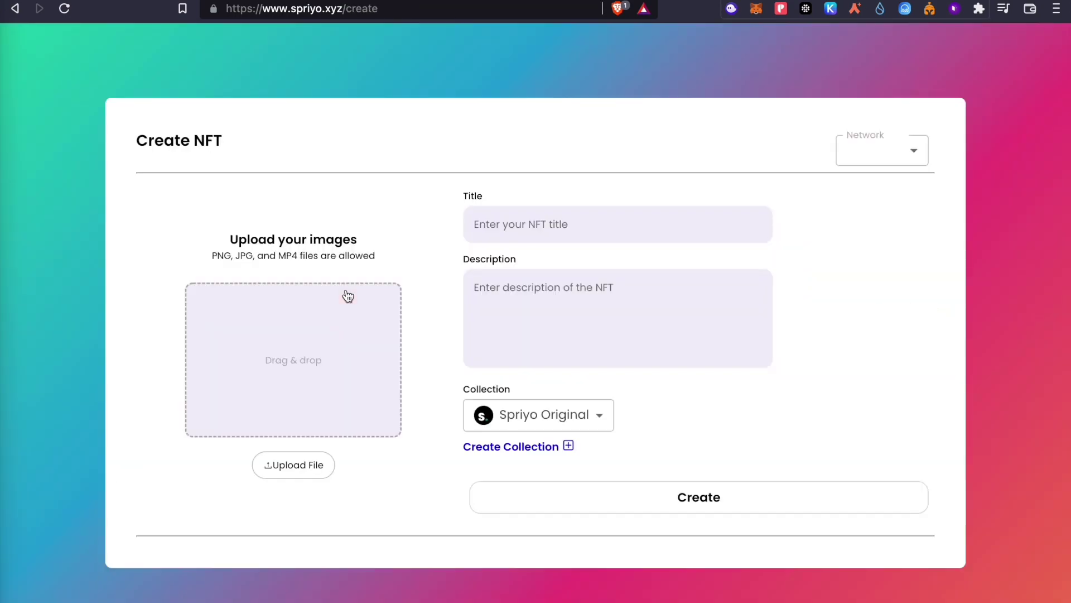
{"action": "left_click", "coordinate": [306, 389]}
{"action": "left_click", "coordinate": [406, 390]}
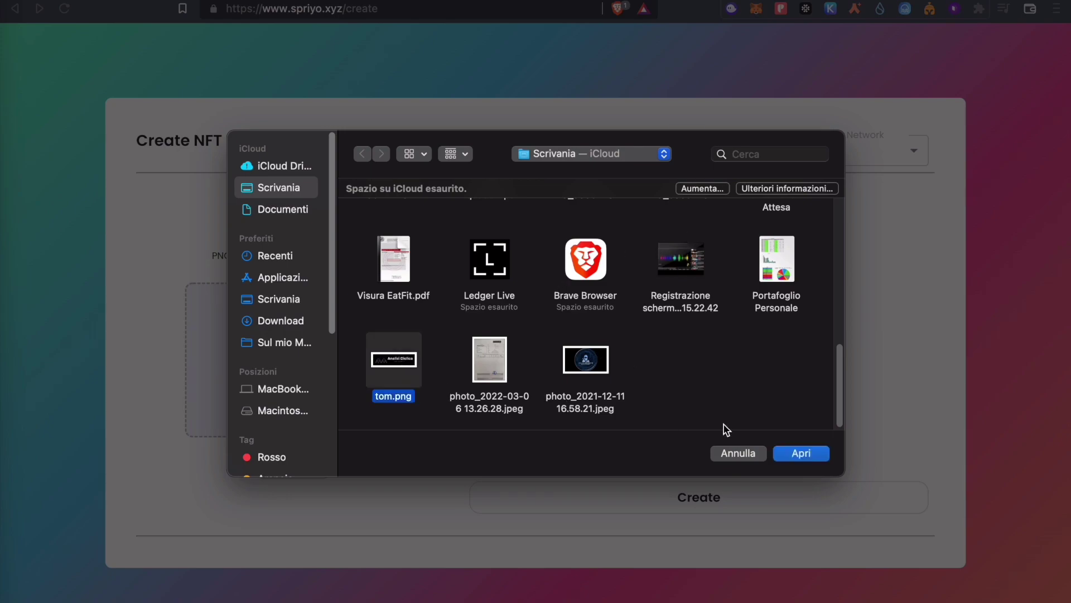
{"action": "left_click", "coordinate": [806, 452]}
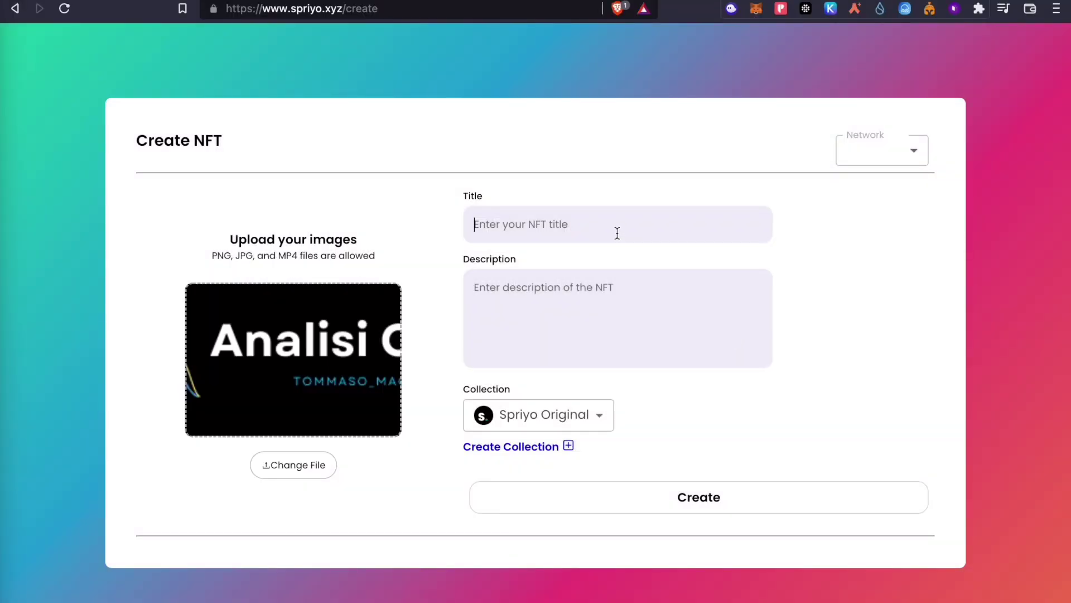
Step: Title the NFT "Analisi Ciclica", describe it as "Holder Ciclica" and choose the Shardeum Liberty 2.0 network
{"action": "type", "text": "Analisi Cicl"}
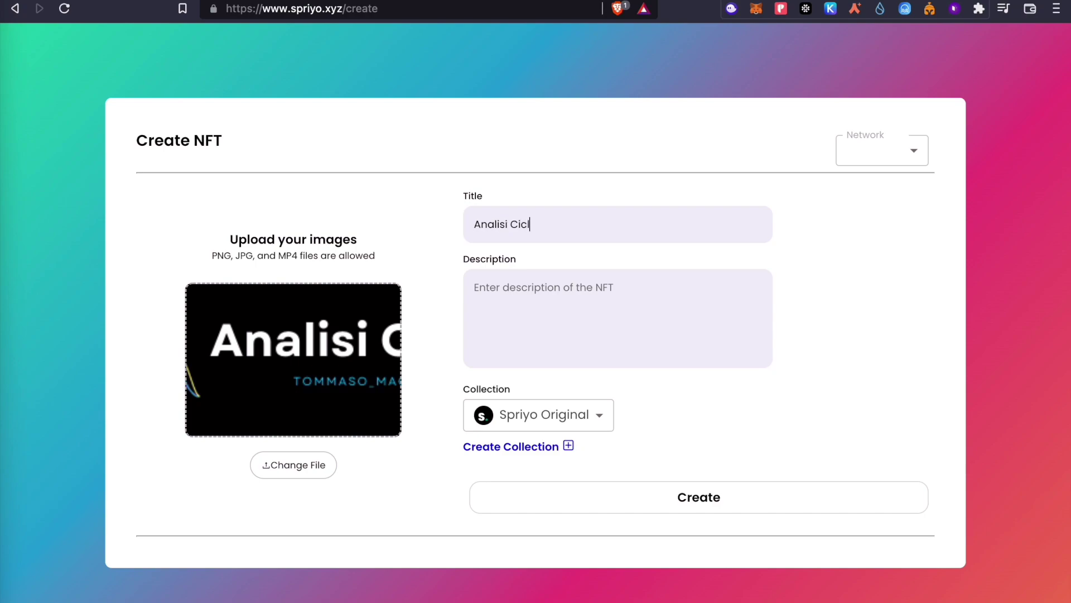
{"action": "type", "text": "Holder Ciclica"}
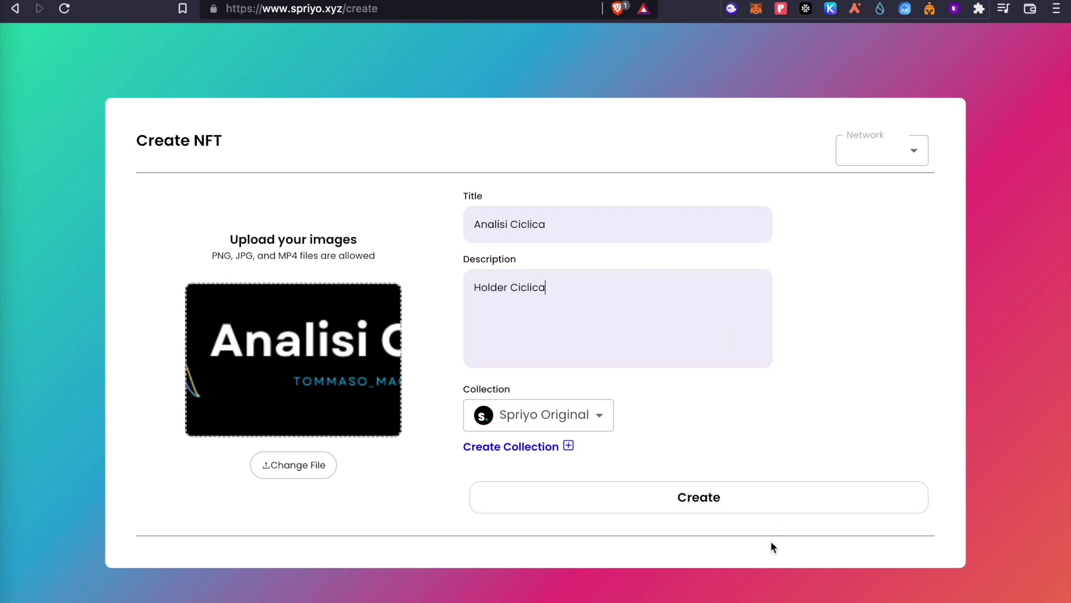
{"action": "left_click", "coordinate": [889, 148]}
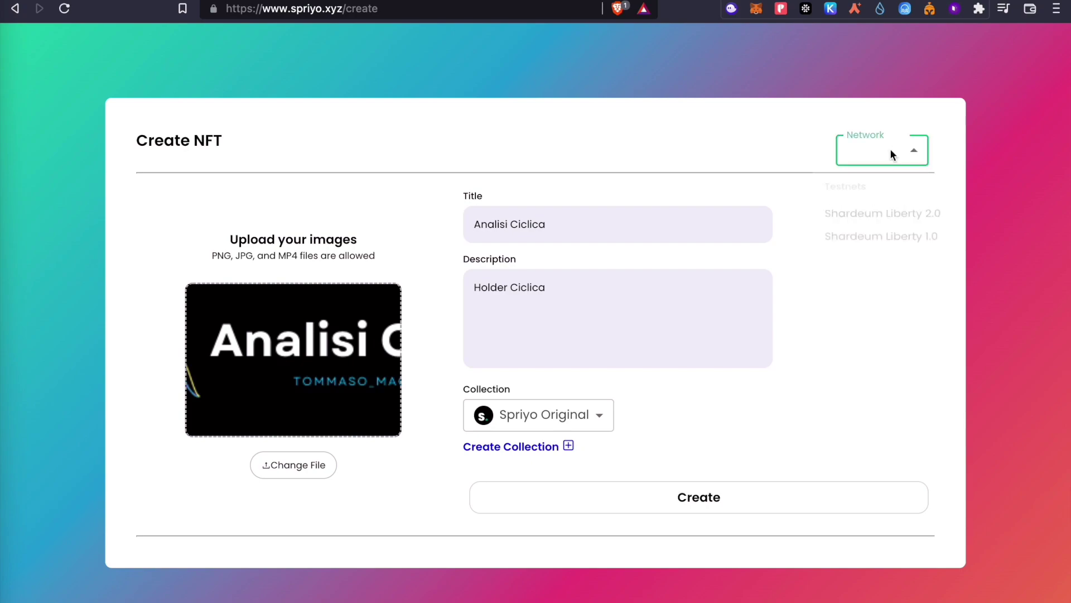
{"action": "left_click", "coordinate": [878, 229]}
Step: Mint the NFT with approval from the wallet and check the mint transaction in the MetaMask activity list
{"action": "left_click", "coordinate": [660, 496]}
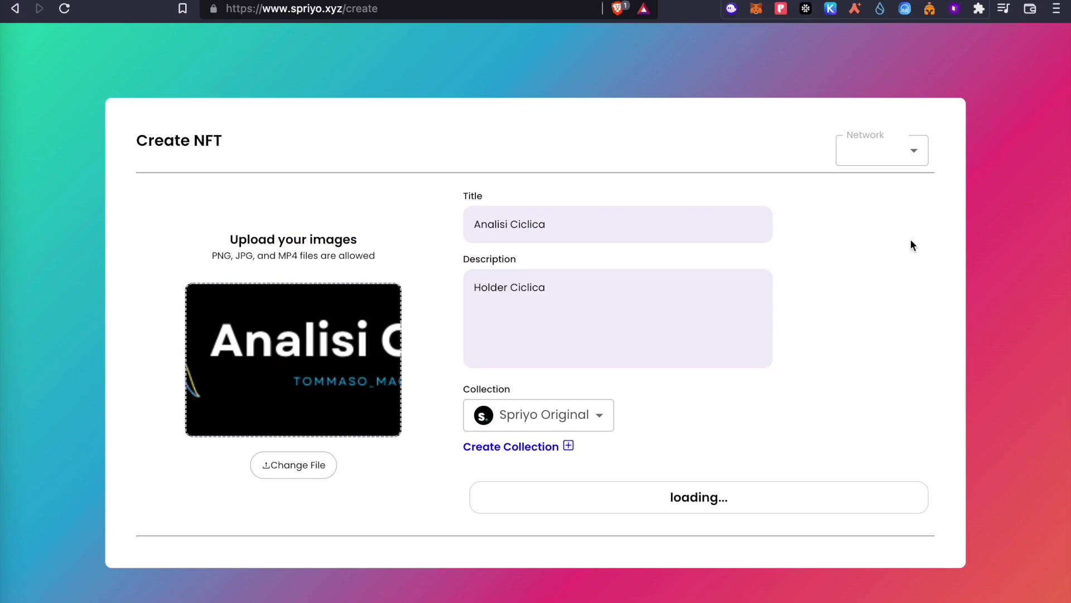
{"action": "left_click", "coordinate": [1007, 420]}
{"action": "left_click", "coordinate": [766, 15]}
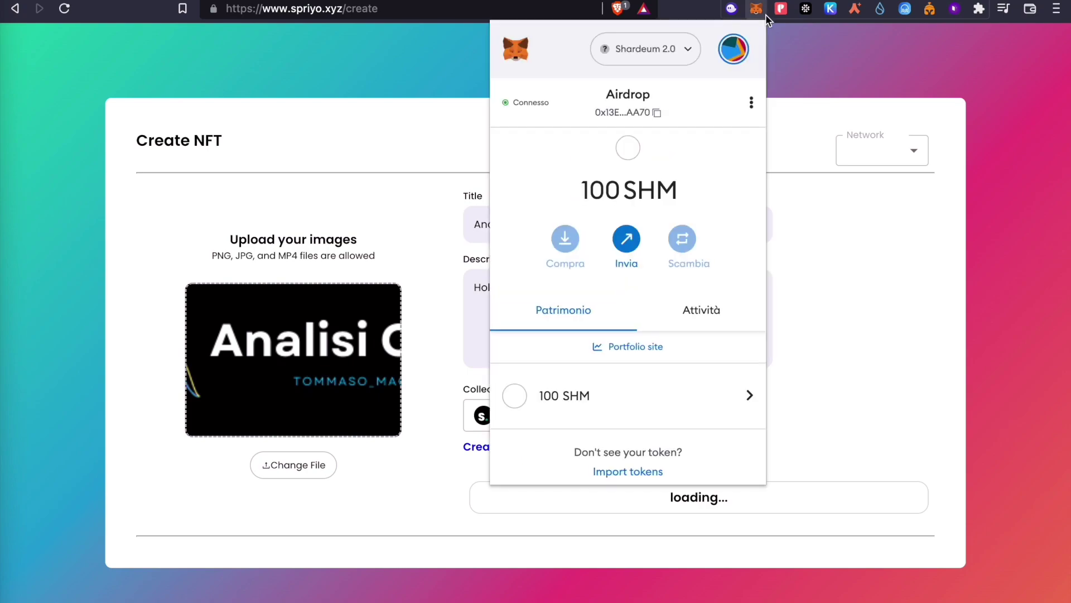
{"action": "left_click", "coordinate": [716, 315]}
{"action": "scroll", "coordinate": [661, 358], "scroll_direction": "down", "scroll_amount": 1}
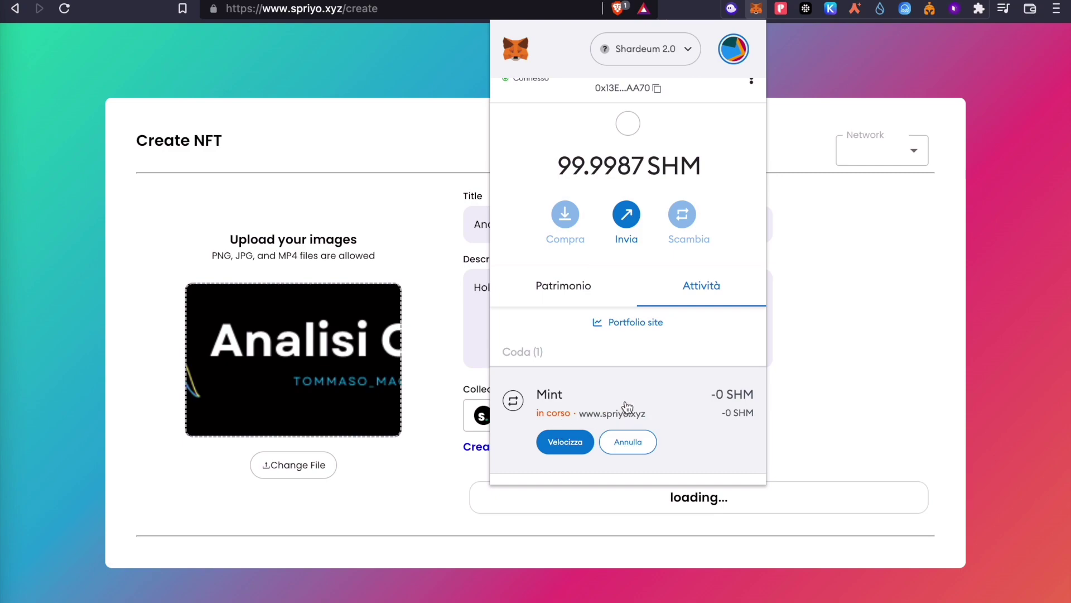
{"action": "scroll", "coordinate": [661, 400], "scroll_direction": "down", "scroll_amount": 1}
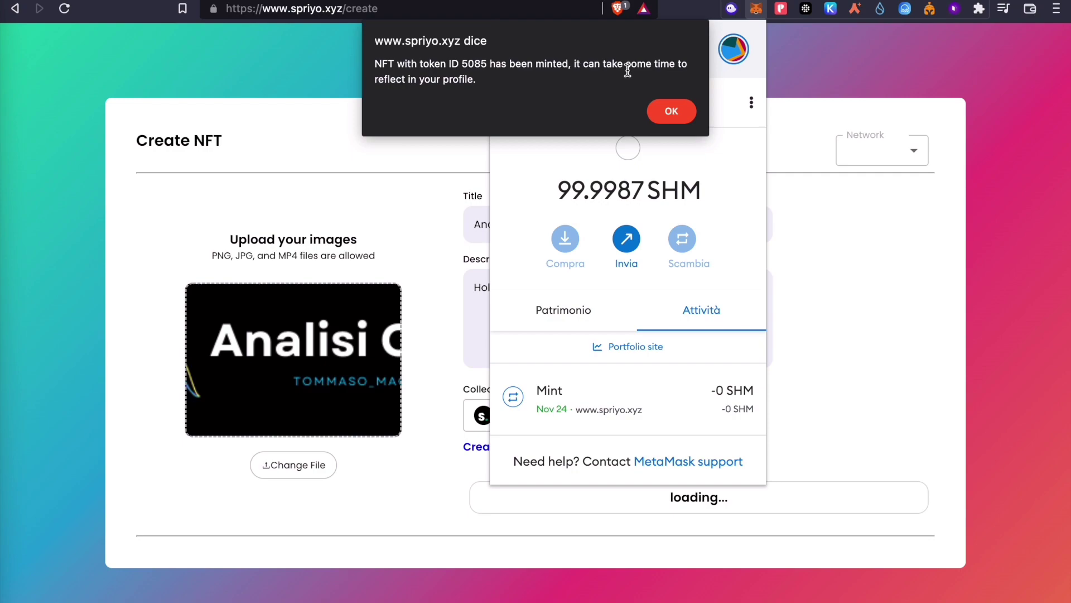
{"action": "left_click", "coordinate": [673, 110]}
{"action": "left_click", "coordinate": [861, 245]}
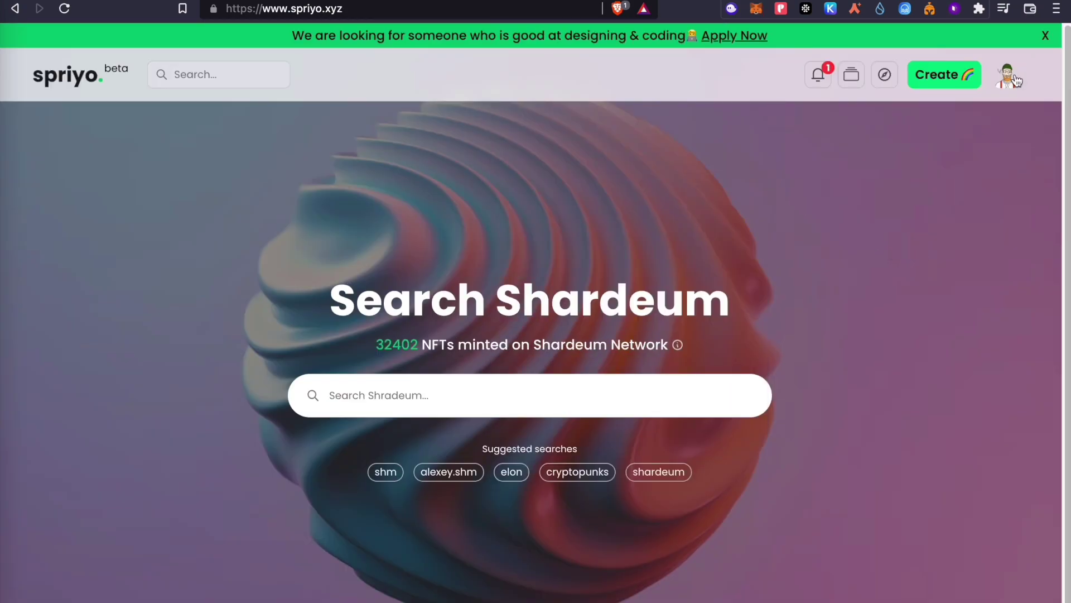
Step: Look for the minted NFT among the NFTs and collections of the Spriyo profile and recheck the wallet activity
{"action": "left_click", "coordinate": [1009, 77]}
{"action": "scroll", "coordinate": [831, 167], "scroll_direction": "down", "scroll_amount": 2}
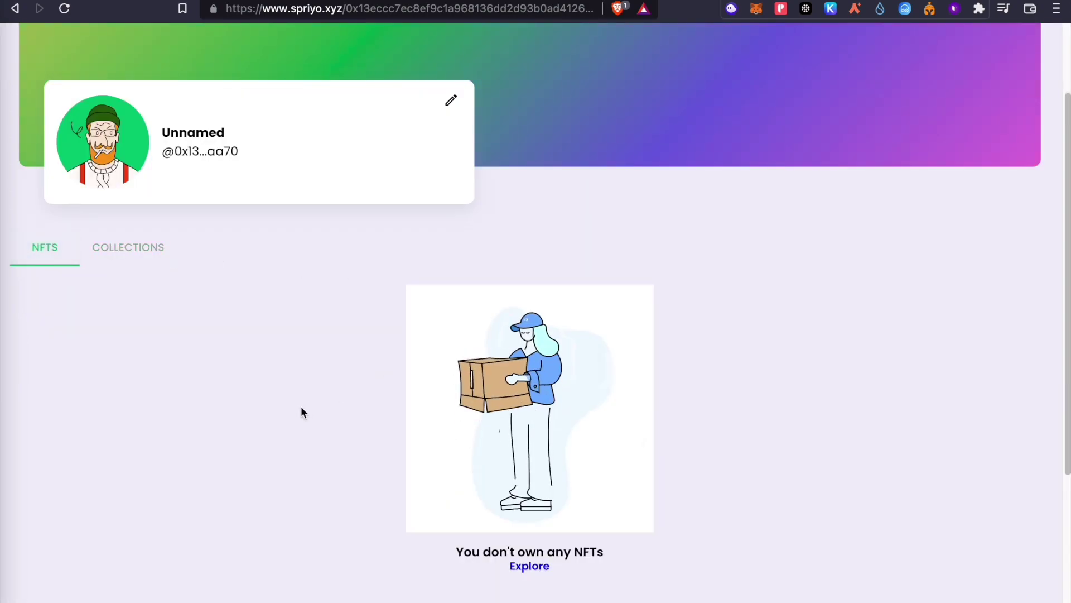
{"action": "scroll", "coordinate": [311, 395], "scroll_direction": "down", "scroll_amount": 5}
{"action": "scroll", "coordinate": [311, 395], "scroll_direction": "up", "scroll_amount": 7}
{"action": "left_click", "coordinate": [127, 355]}
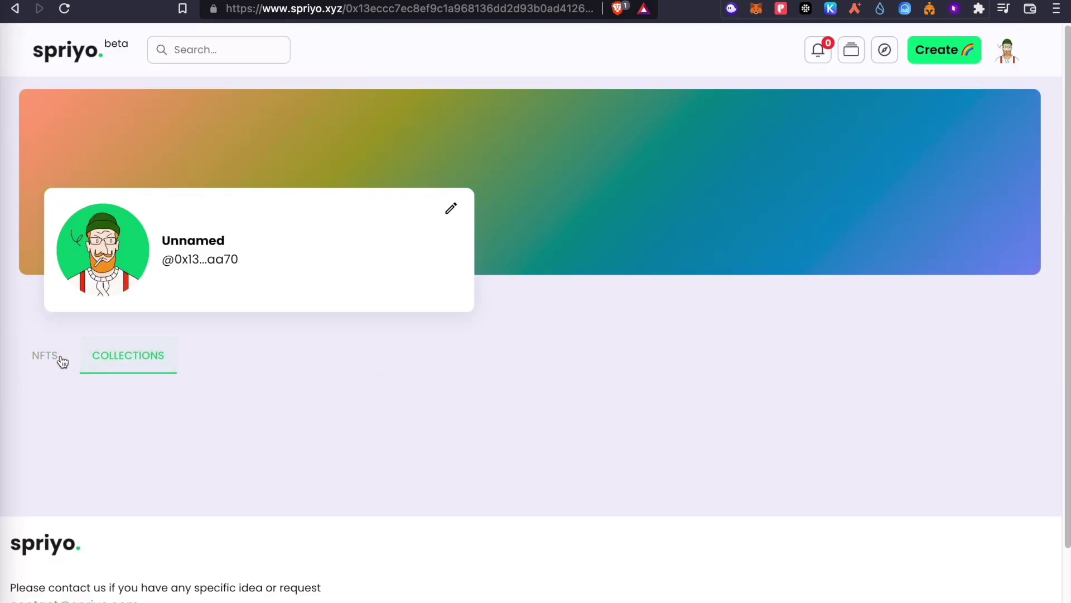
{"action": "left_click", "coordinate": [49, 355]}
{"action": "scroll", "coordinate": [272, 406], "scroll_direction": "down", "scroll_amount": 3}
{"action": "scroll", "coordinate": [206, 349], "scroll_direction": "up", "scroll_amount": 1}
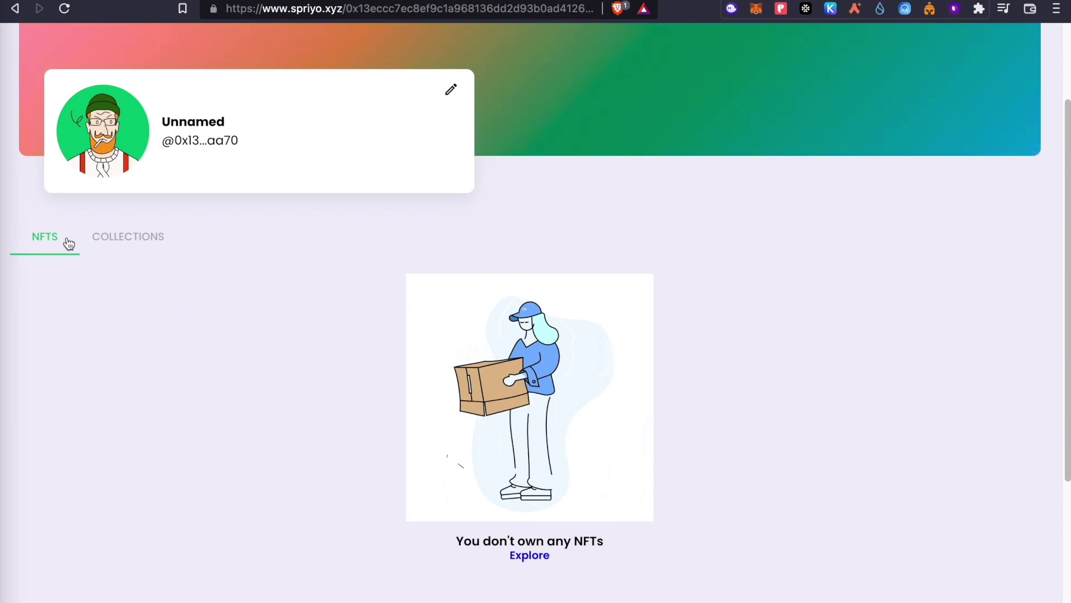
{"action": "left_click", "coordinate": [129, 238]}
{"action": "scroll", "coordinate": [562, 342], "scroll_direction": "up", "scroll_amount": 2}
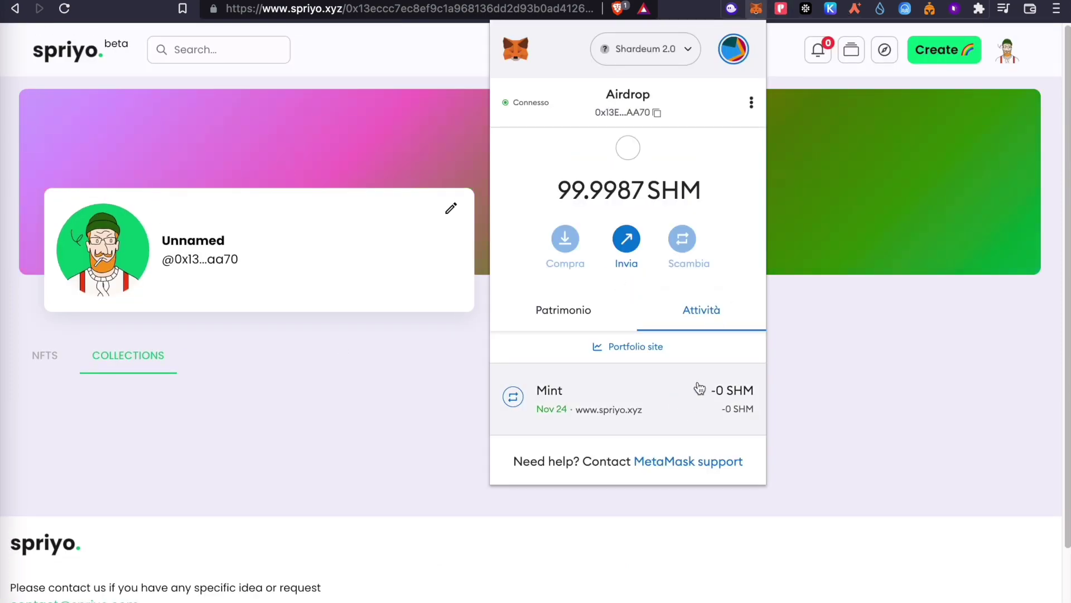
{"action": "left_click", "coordinate": [920, 382]}
Step: Browse Spriyo's Explore listings with the suggested cryptopunks search and a network filter, view an NFT, and return to the profile
{"action": "left_click", "coordinate": [885, 56]}
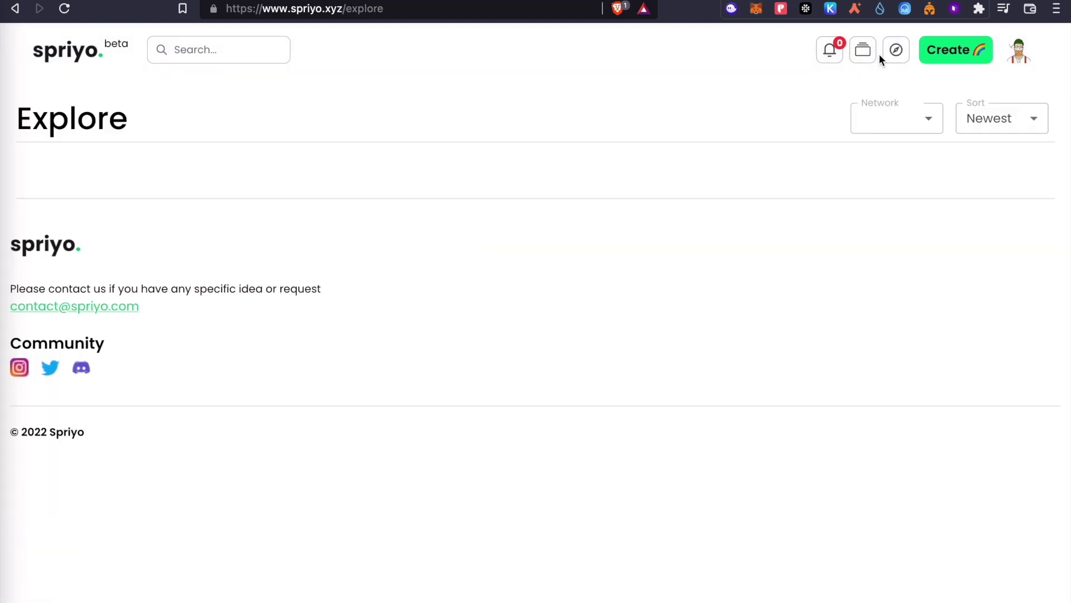
{"action": "left_click", "coordinate": [64, 58]}
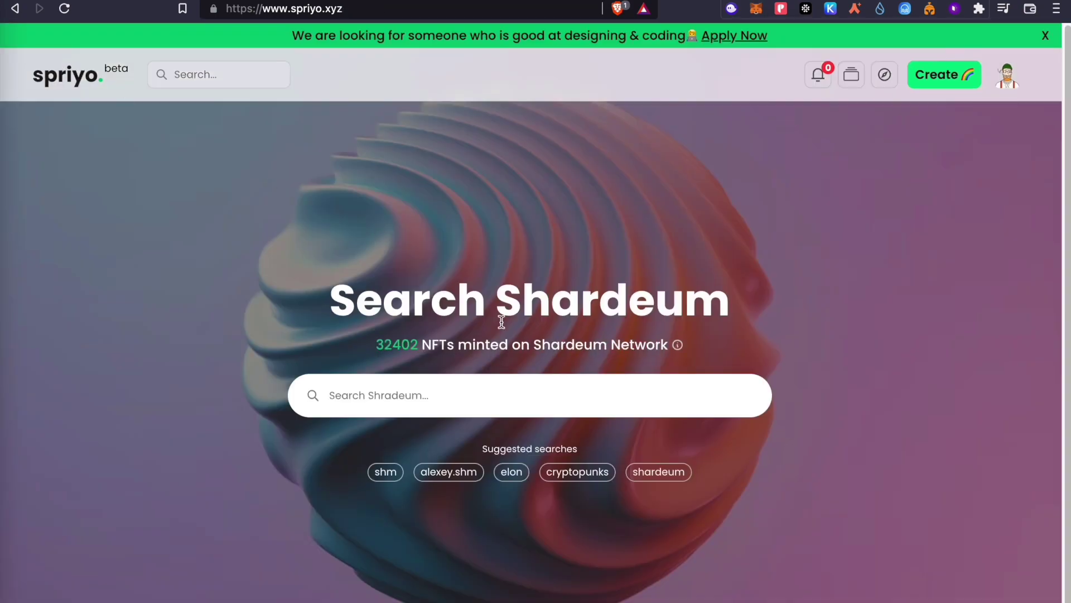
{"action": "left_click", "coordinate": [576, 464]}
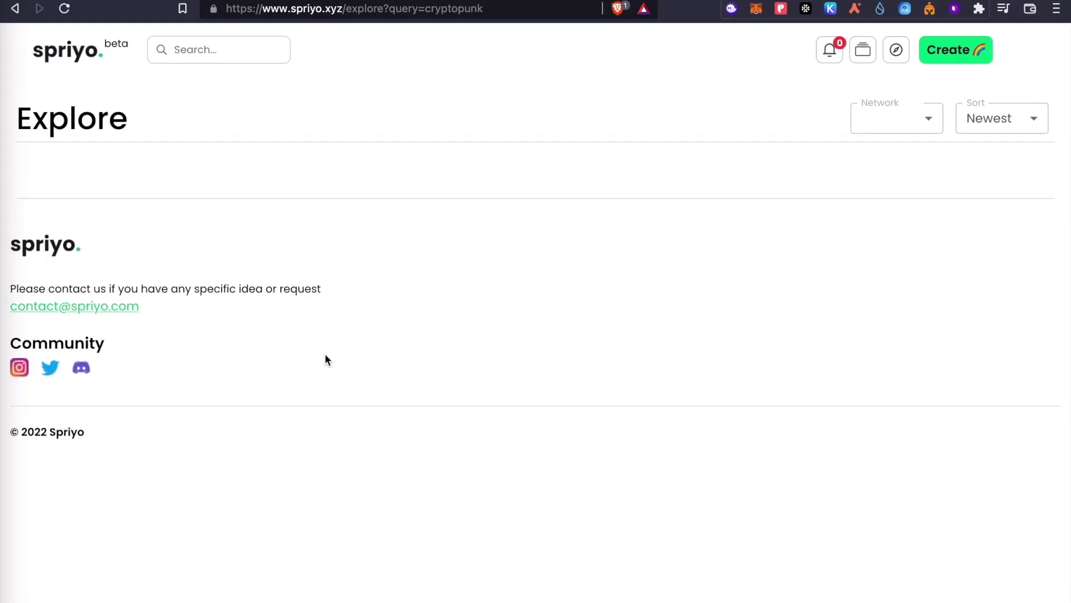
{"action": "left_click", "coordinate": [910, 120]}
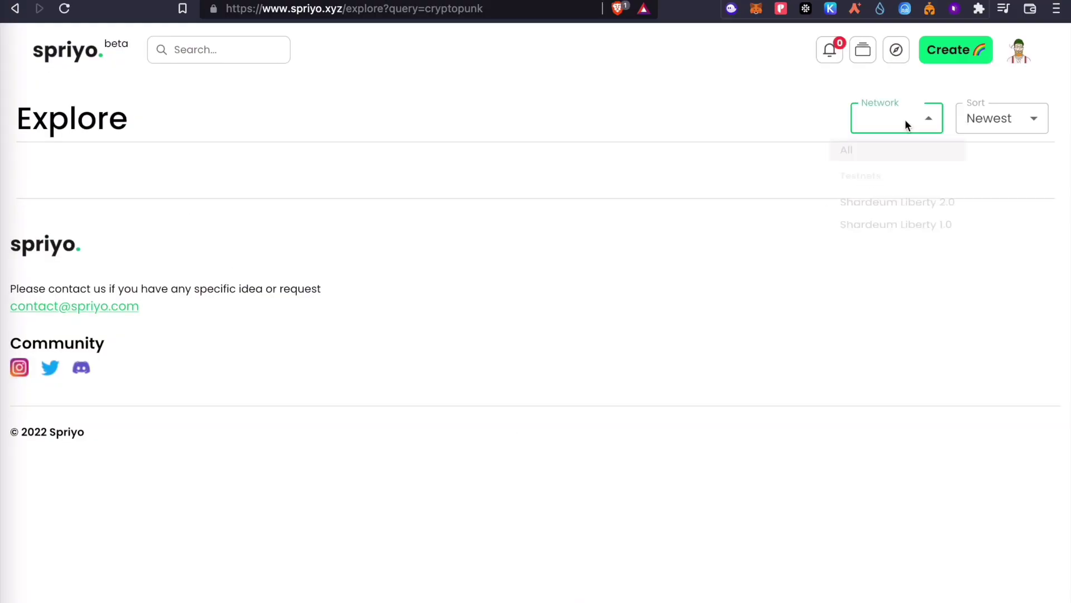
{"action": "left_click", "coordinate": [888, 222]}
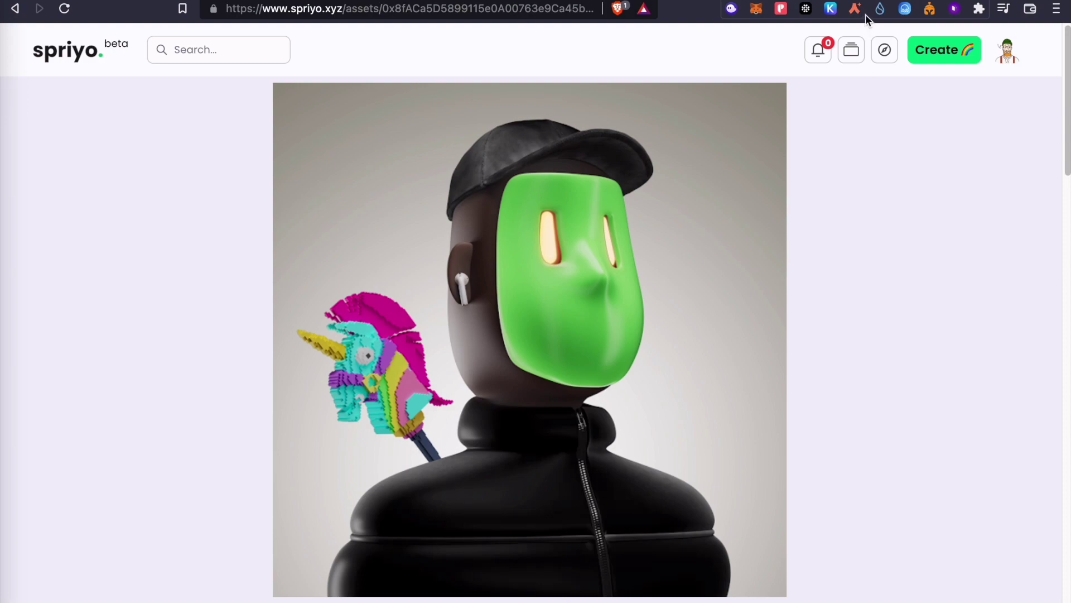
{"action": "left_click", "coordinate": [1006, 53]}
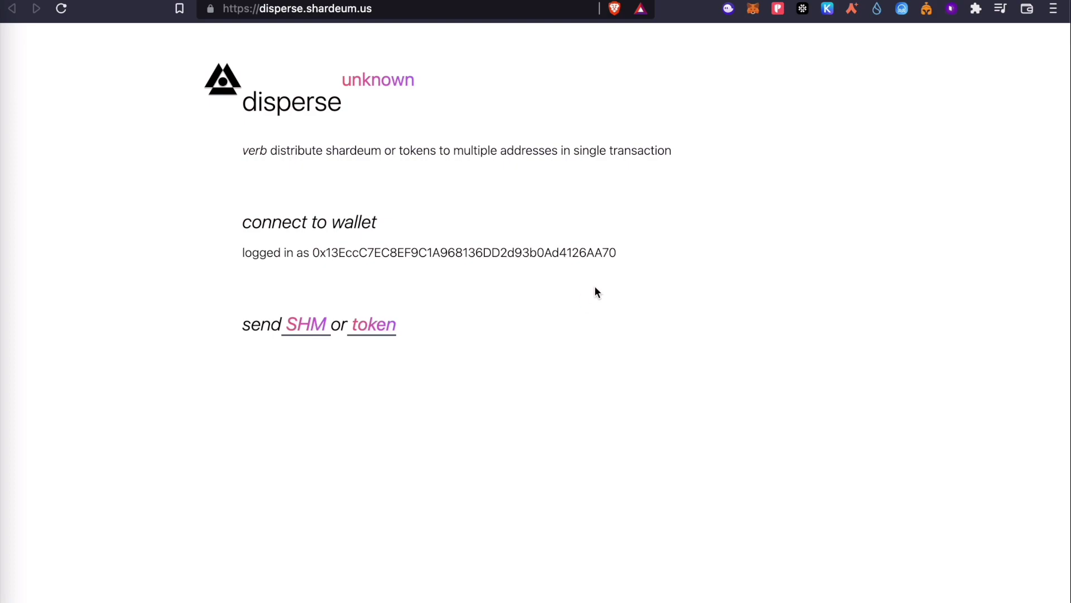
Step: On the Disperse site, choose SHM as the asset to send and check the connected wallet and its balance
{"action": "left_click", "coordinate": [294, 328]}
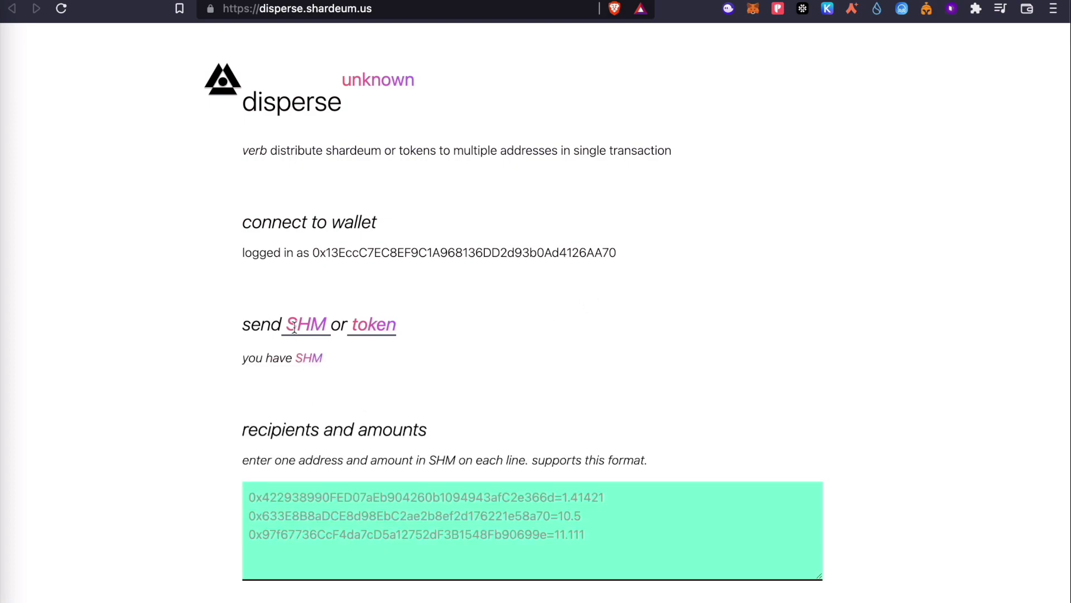
{"action": "left_click_drag", "start_coordinate": [279, 324], "coordinate": [325, 325]}
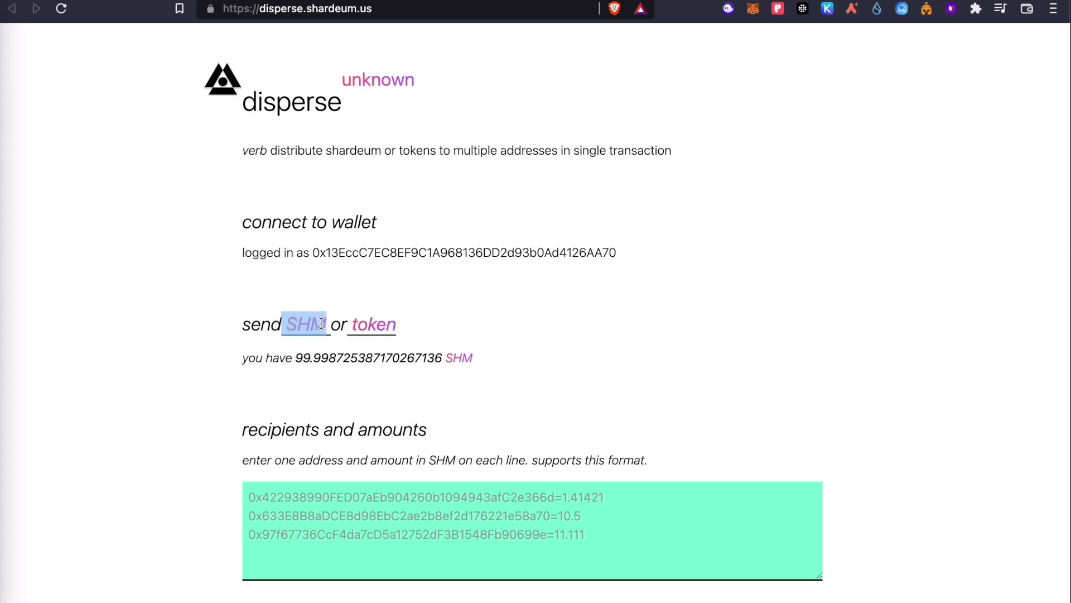
{"action": "left_click_drag", "start_coordinate": [514, 252], "coordinate": [528, 254]}
{"action": "left_click_drag", "start_coordinate": [289, 364], "coordinate": [315, 360]}
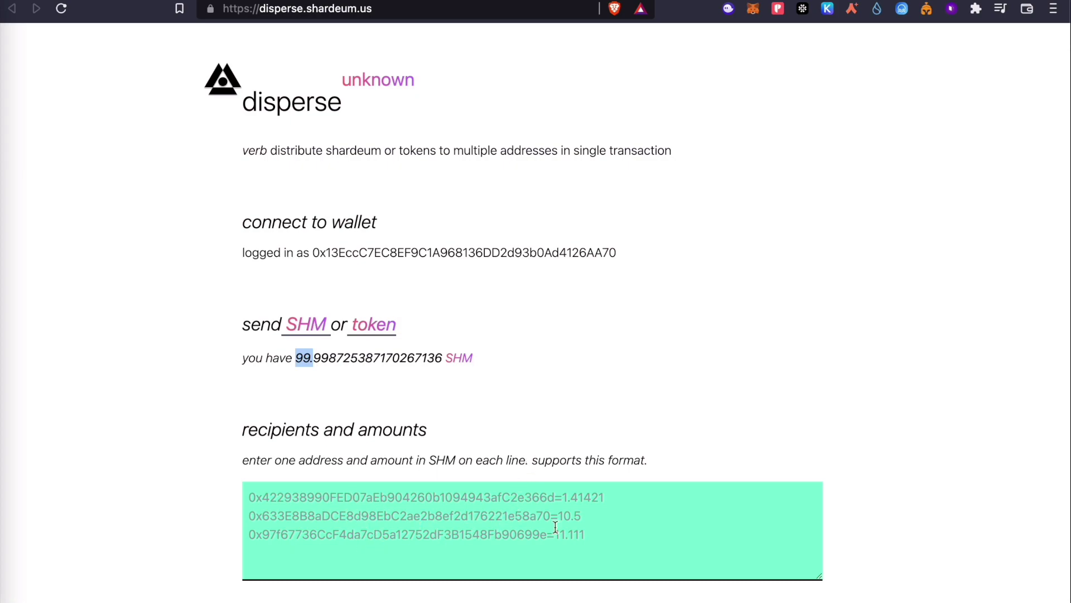
Step: Switch MetaMask to Account 1 and copy its wallet address
{"action": "left_click", "coordinate": [705, 258]}
{"action": "left_click", "coordinate": [753, 9]}
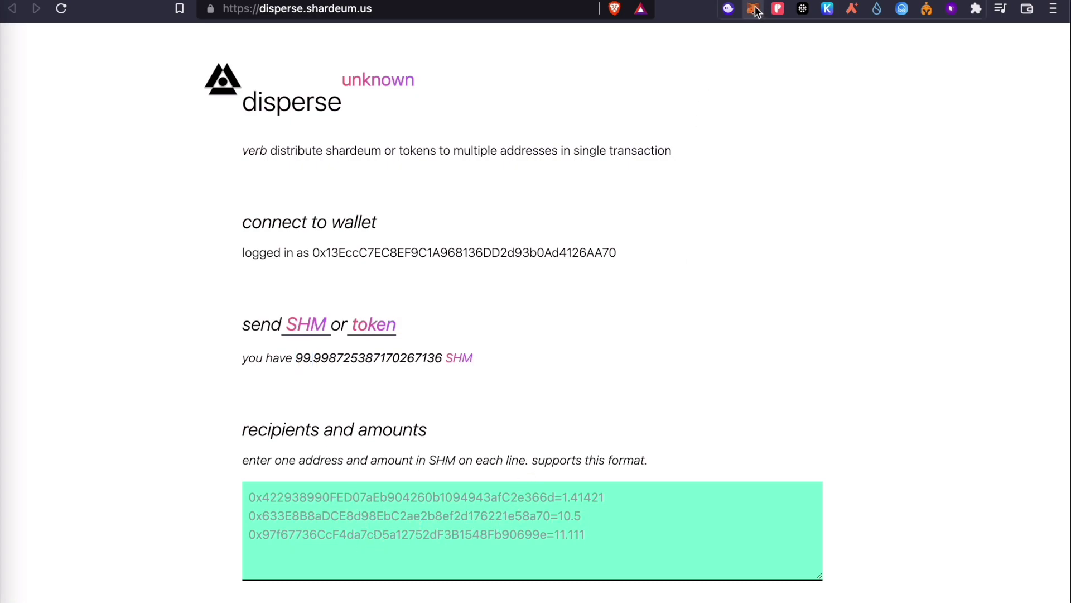
{"action": "left_click", "coordinate": [734, 51]}
{"action": "left_click", "coordinate": [591, 147]}
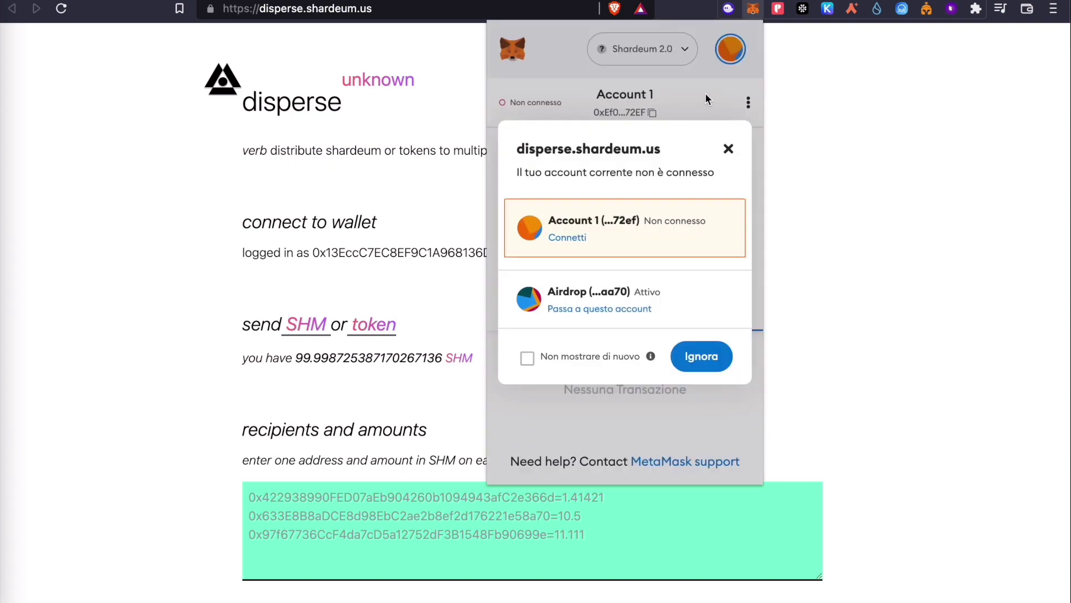
{"action": "left_click", "coordinate": [698, 92]}
Step: Add the copied Account 1 address as a Disperse recipient with an amount of 2.6 SHM
{"action": "left_click", "coordinate": [362, 478]}
{"action": "left_click", "coordinate": [311, 512]}
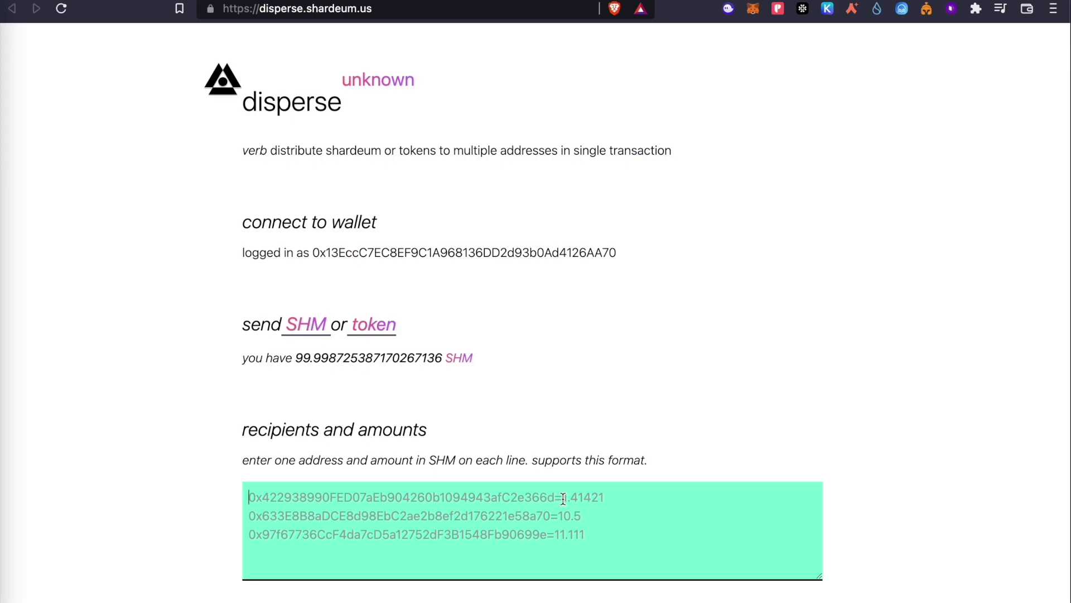
{"action": "right_click", "coordinate": [509, 496]}
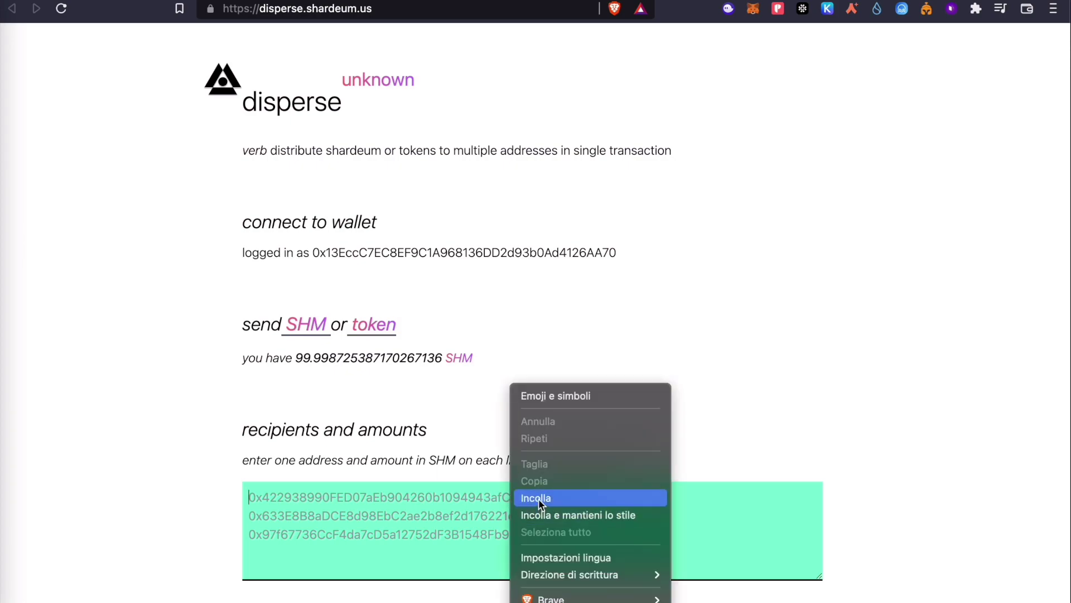
{"action": "left_click", "coordinate": [538, 498]}
{"action": "type", "text": "="}
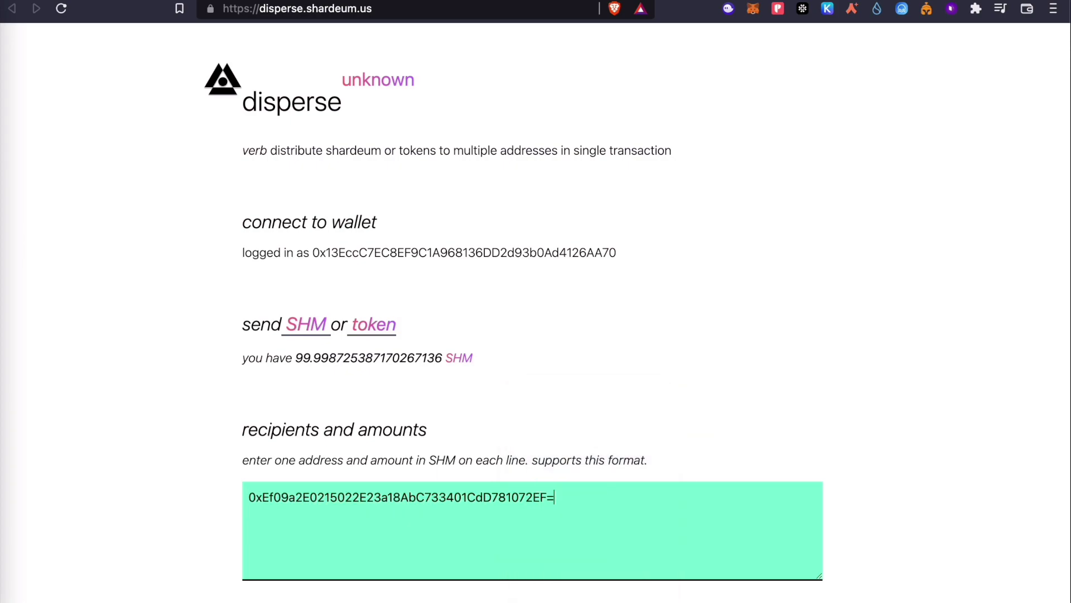
{"action": "type", "text": "2.6"}
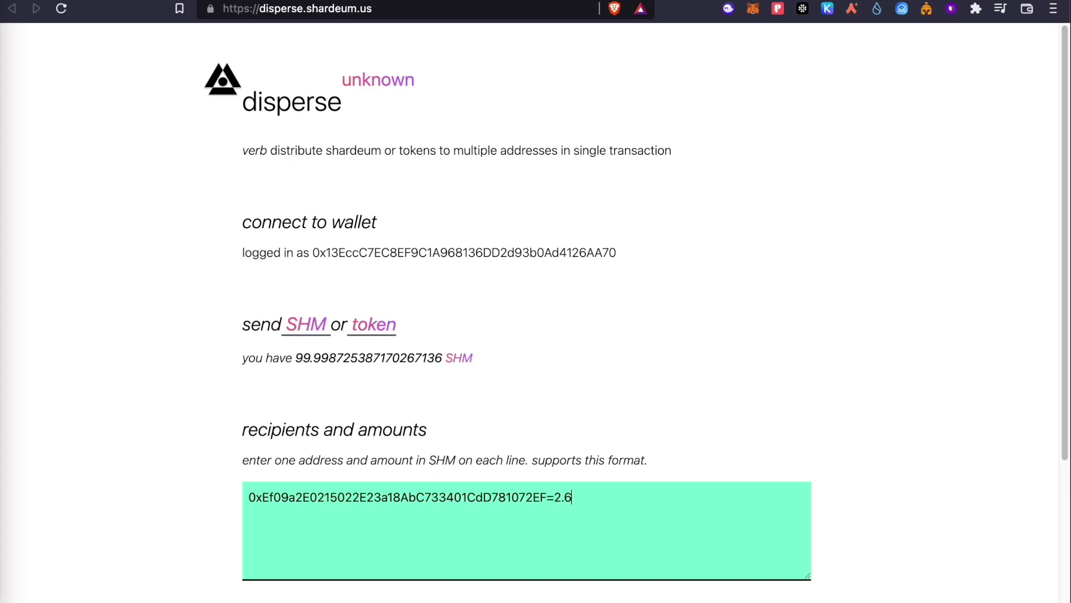